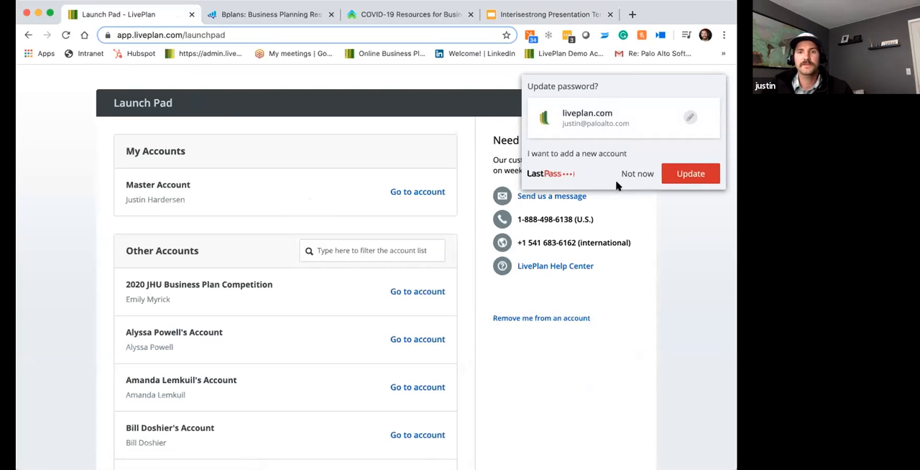
- Dismiss the password update prompt and open the forecast of the Garrett's Bike Shop company
click(639, 174)
scroll(372, 249, down, 8)
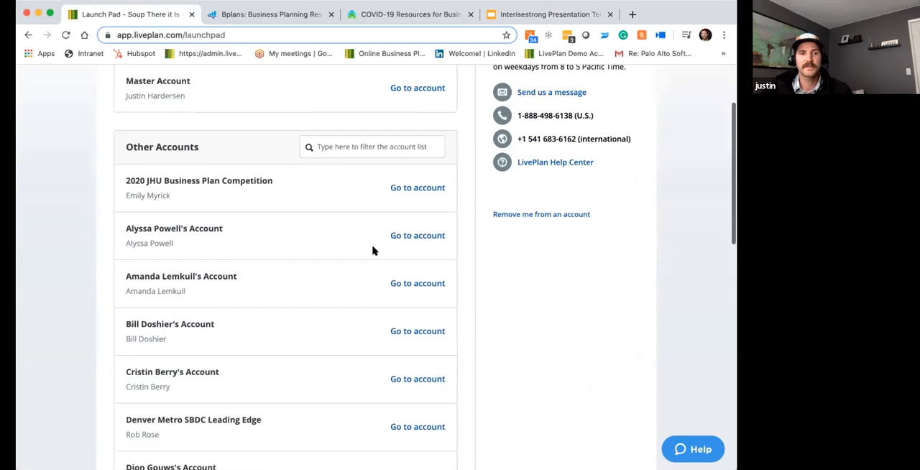
scroll(397, 267, down, 1)
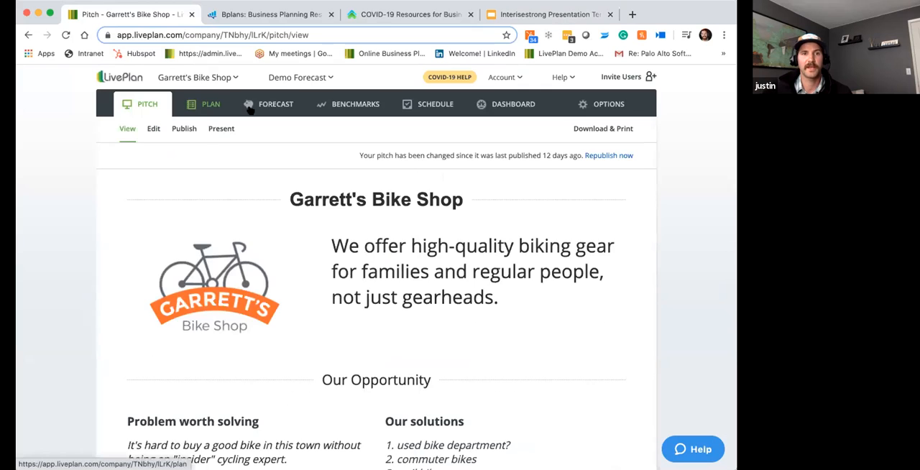
click(272, 106)
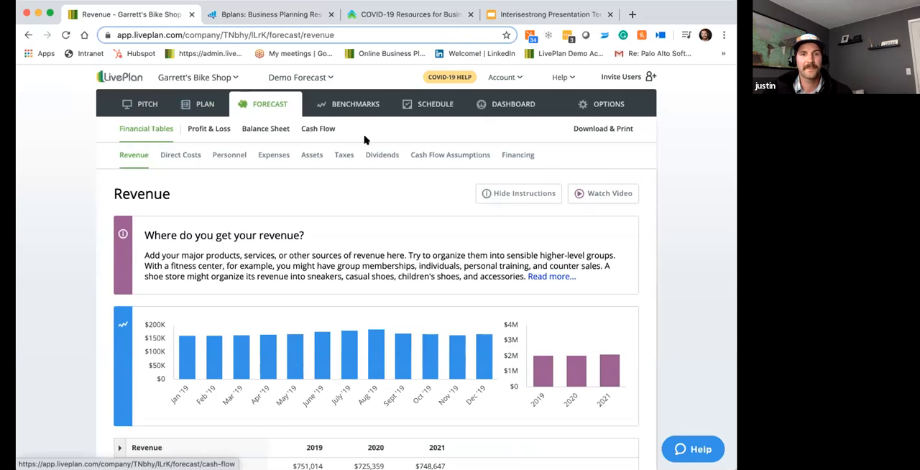
- Examine the instructions, revenue charts and table of revenue streams on the Demo Forecast's Revenue page
scroll(283, 182, down, 5)
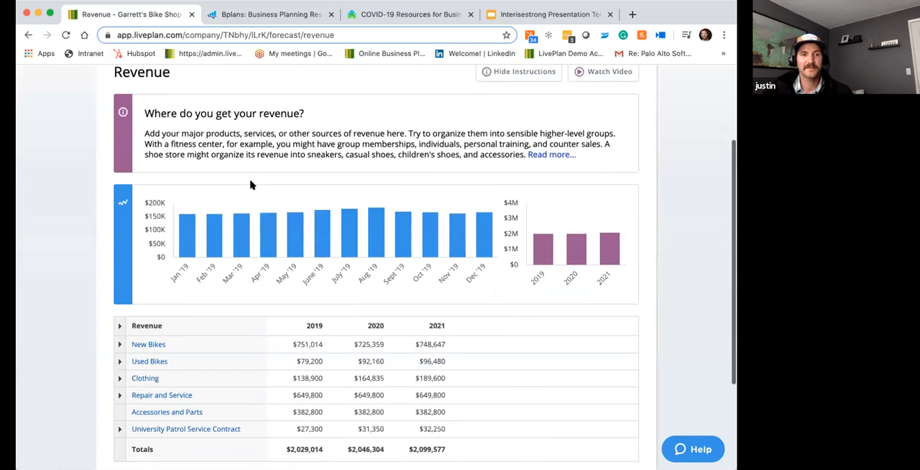
scroll(251, 185, up, 1)
scroll(252, 185, down, 1)
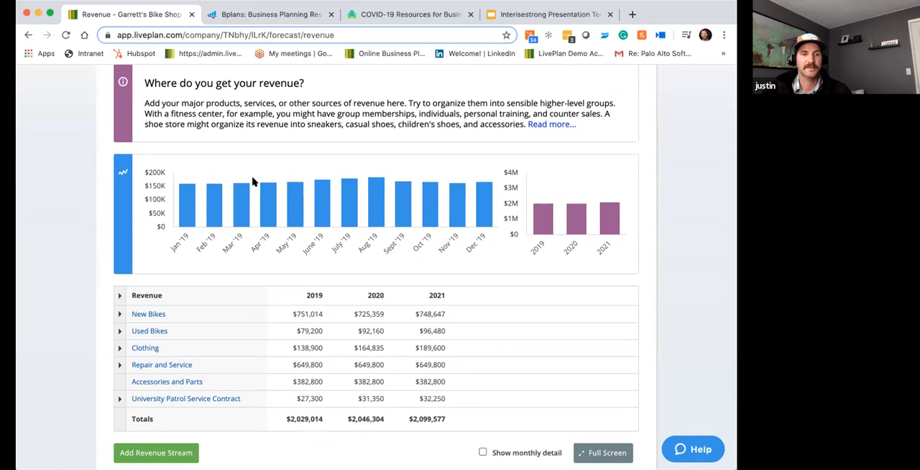
scroll(158, 306, up, 1)
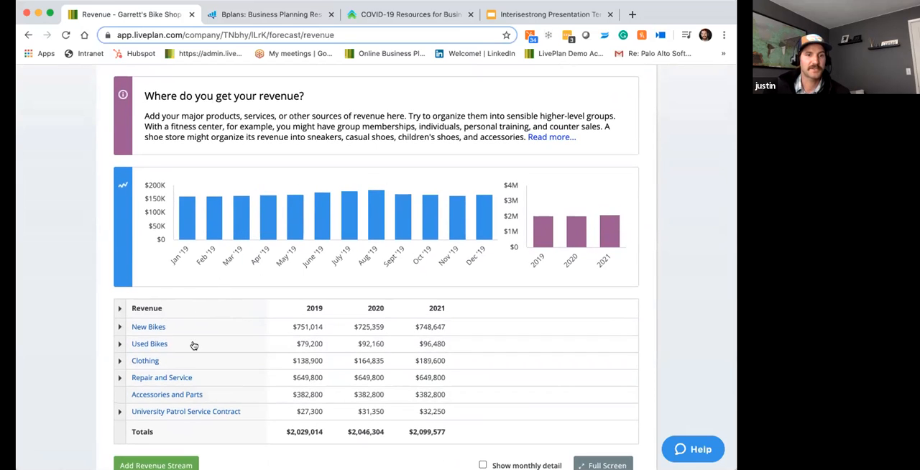
mouse_move(183, 332)
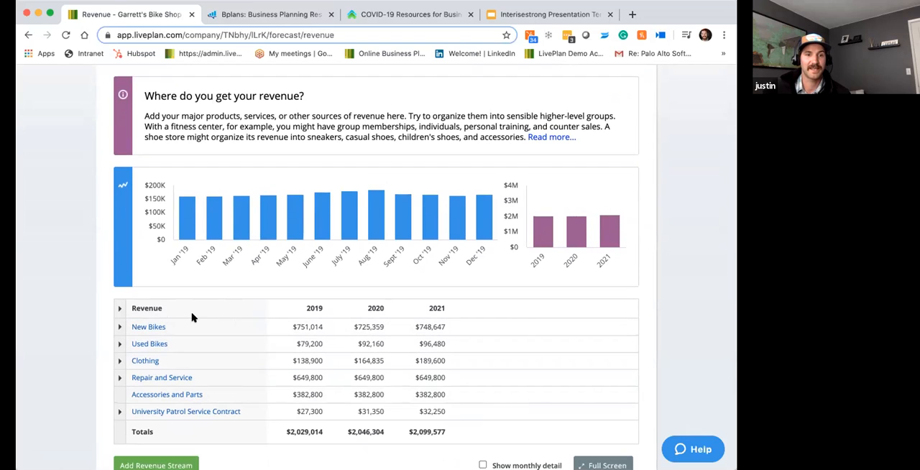
mouse_move(216, 327)
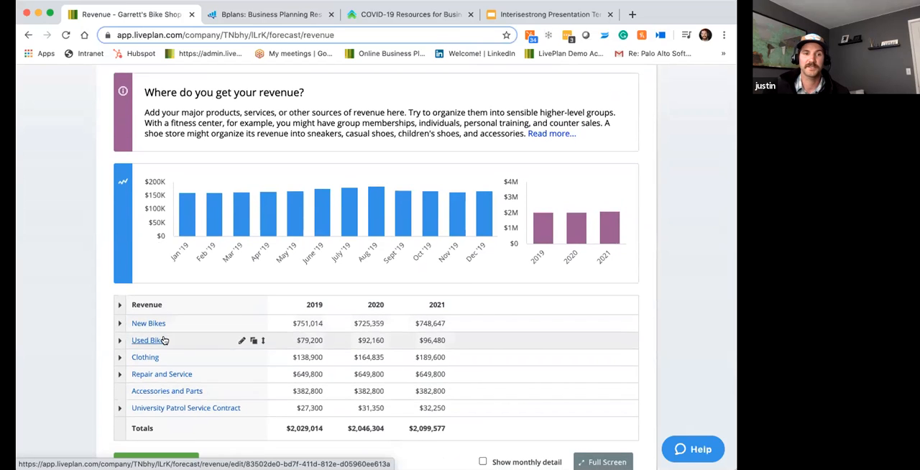
scroll(158, 324, down, 1)
scroll(158, 323, up, 1)
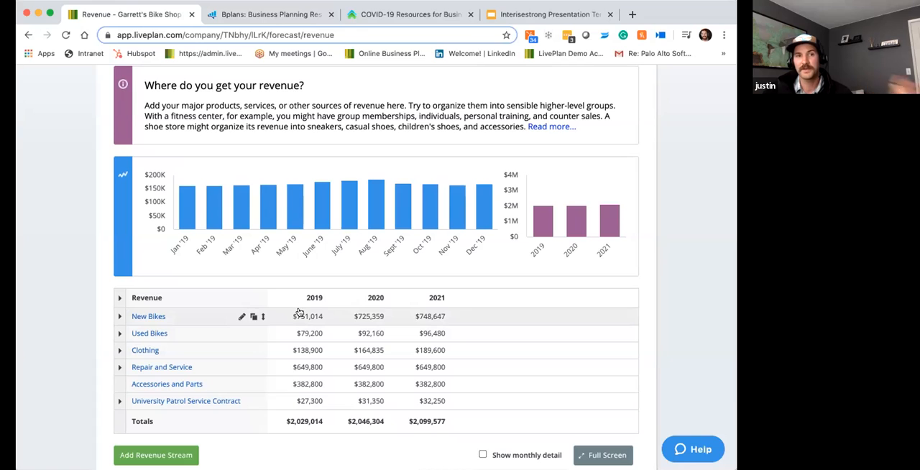
scroll(273, 275, up, 5)
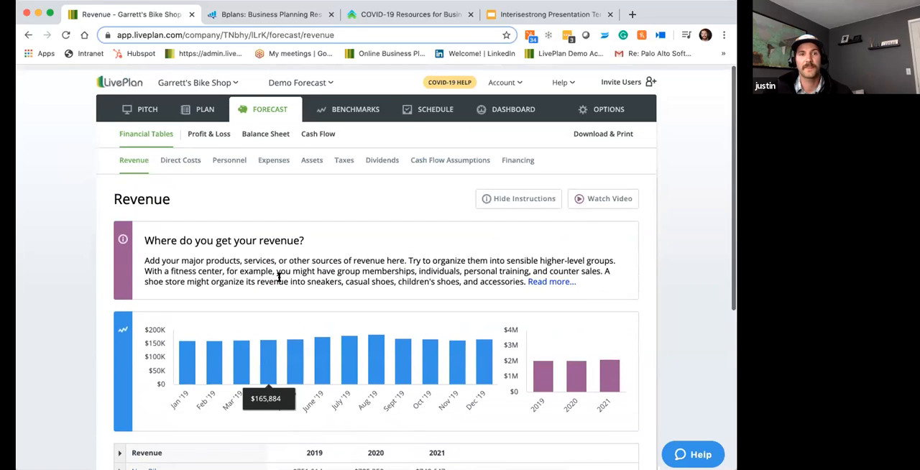
scroll(231, 158, down, 4)
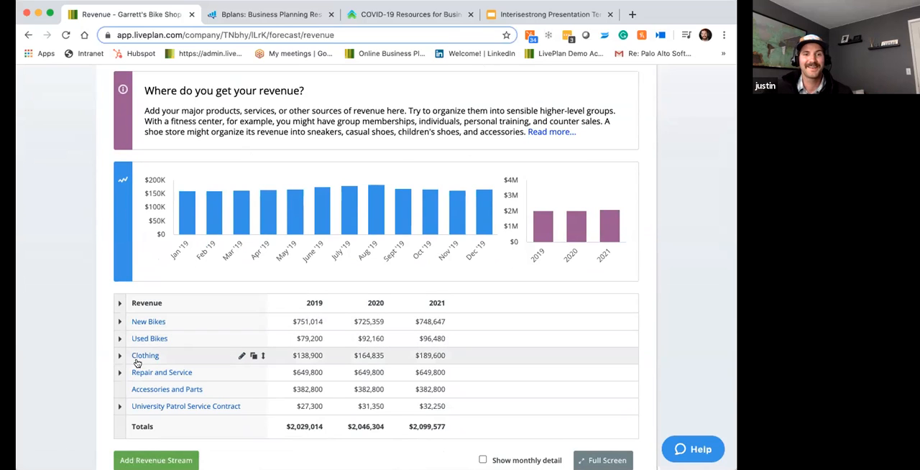
scroll(161, 356, up, 1)
scroll(161, 358, up, 5)
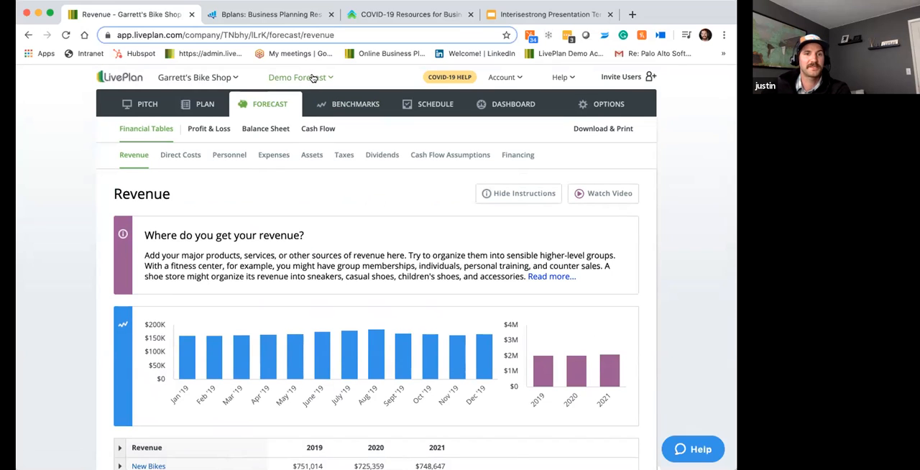
scroll(316, 187, down, 3)
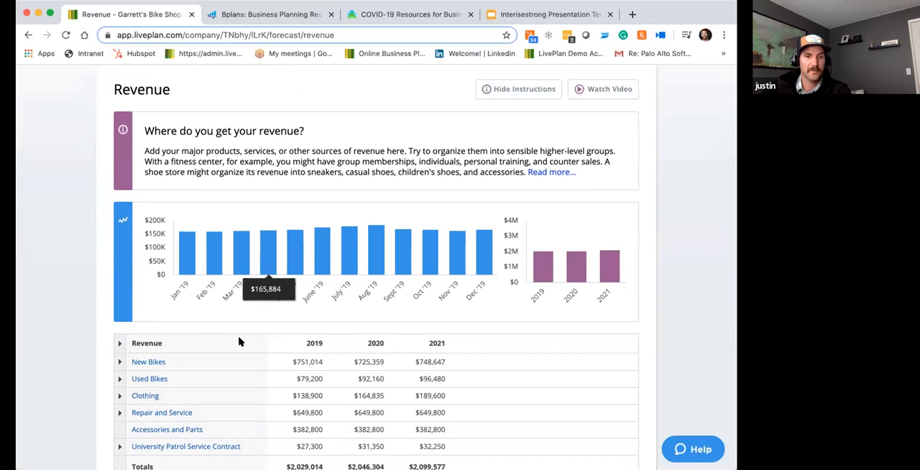
scroll(266, 314, up, 3)
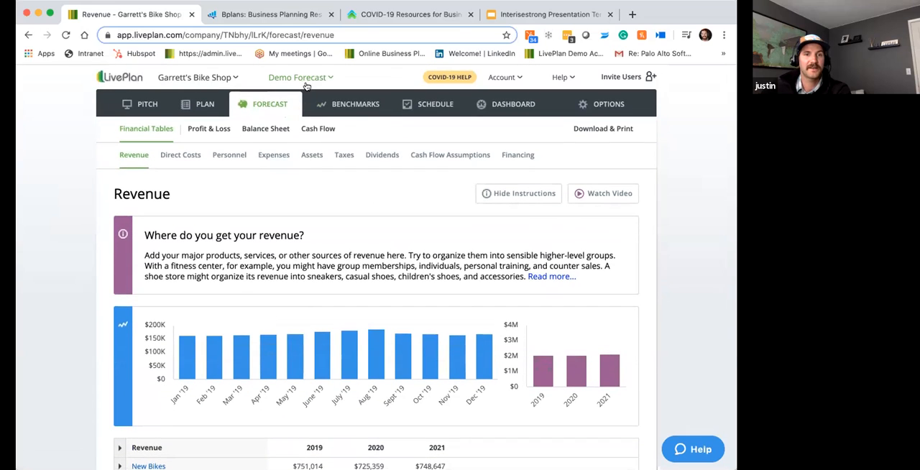
- Create a new forecast named "Best cases" by copying the existing Demo Forecast, and save it
click(306, 79)
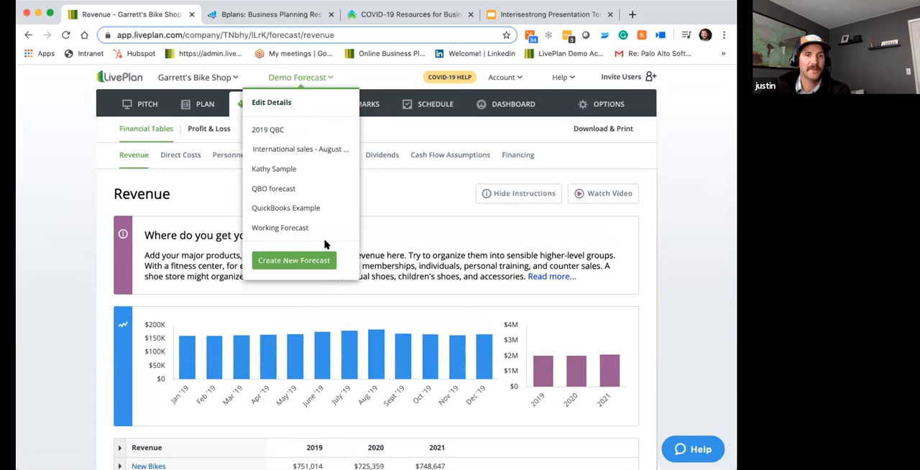
click(297, 261)
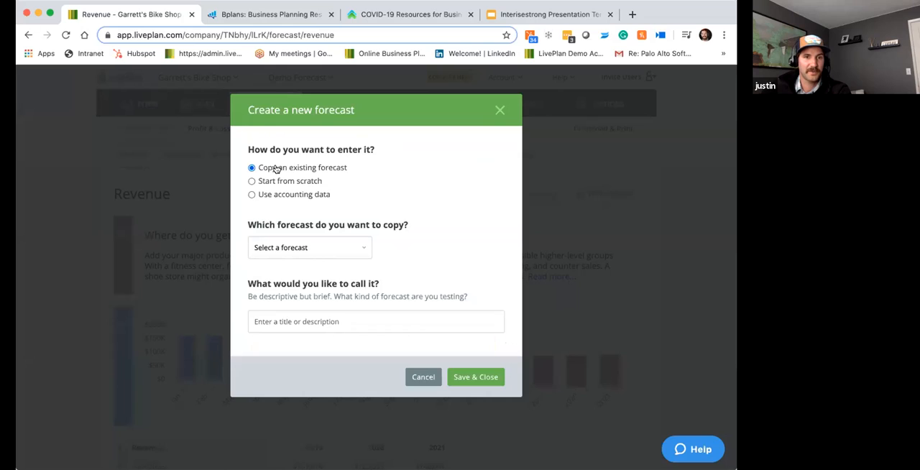
click(362, 248)
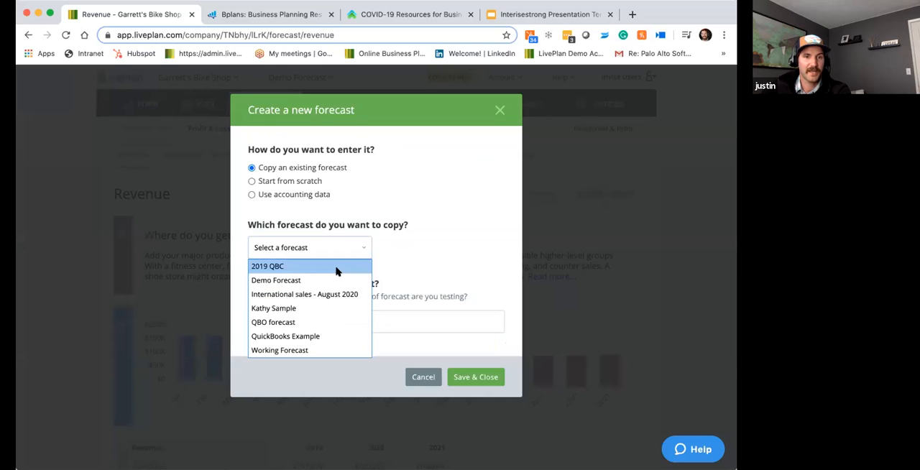
click(421, 248)
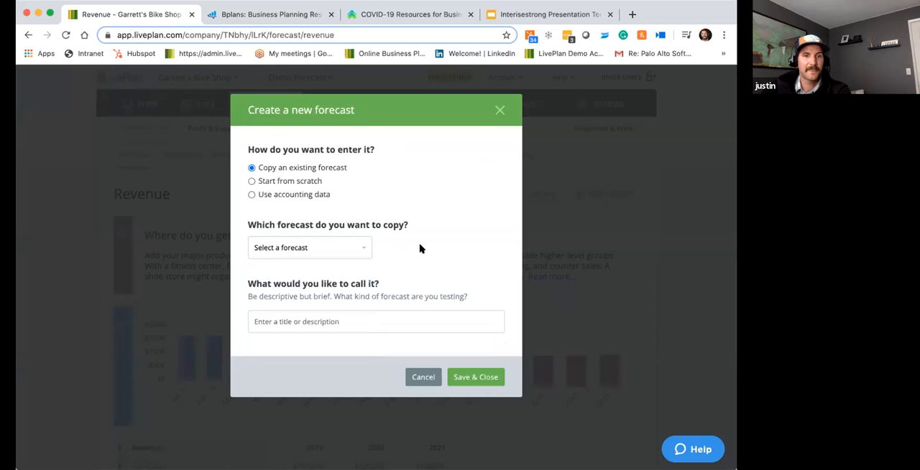
click(368, 246)
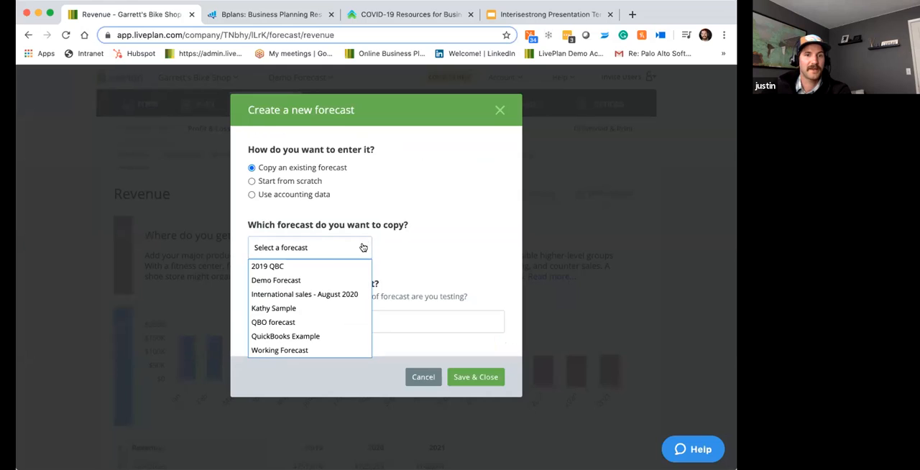
click(302, 279)
click(299, 316)
text(Best cases)
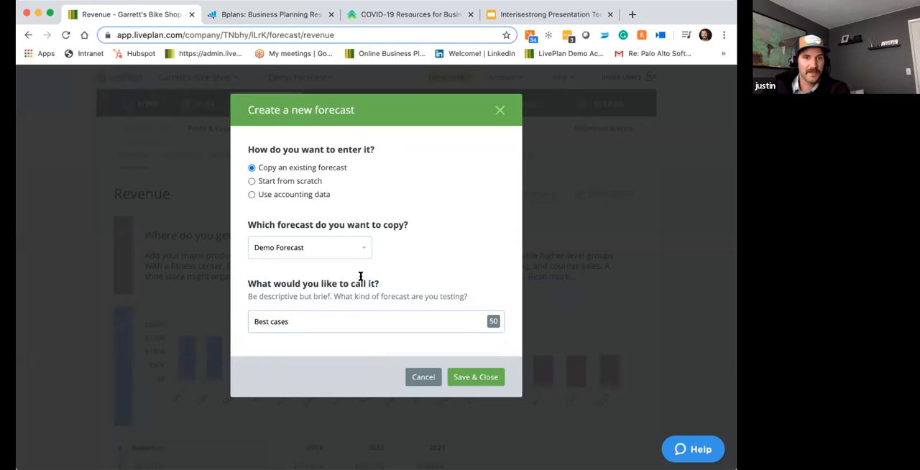
click(479, 378)
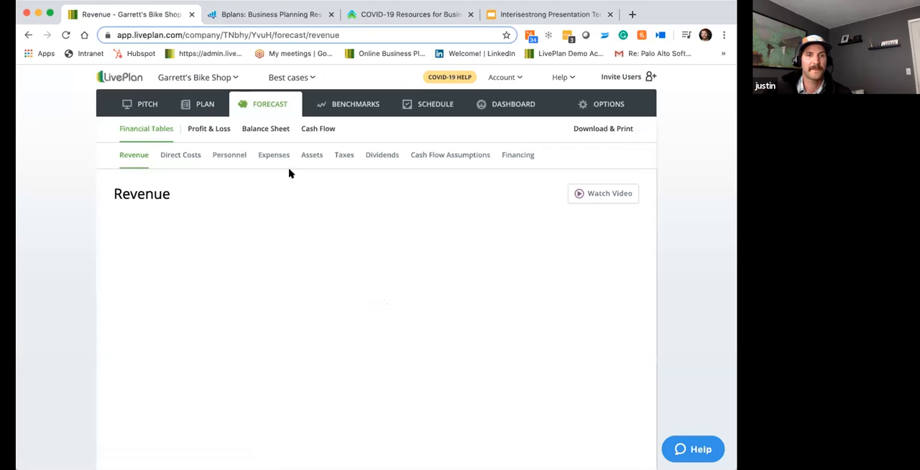
- Apply a 10% change to the 2019 unit sales of the New Bikes revenue stream
scroll(243, 203, down, 1)
scroll(243, 203, up, 1)
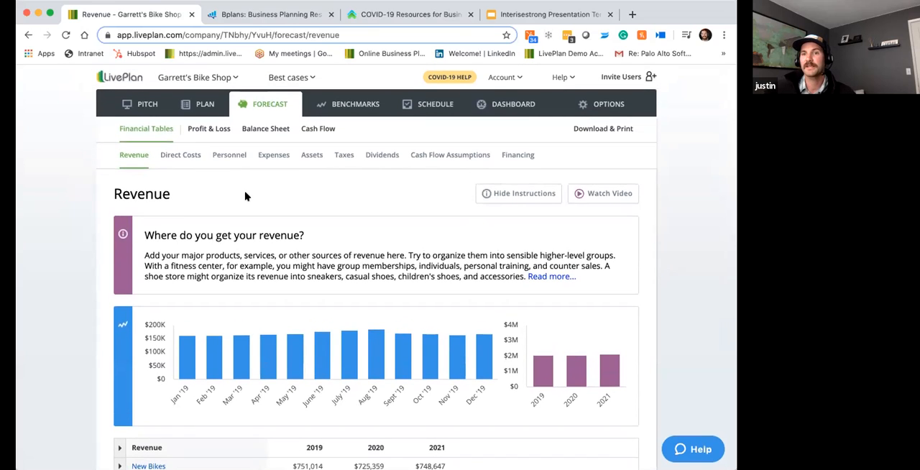
scroll(241, 201, down, 3)
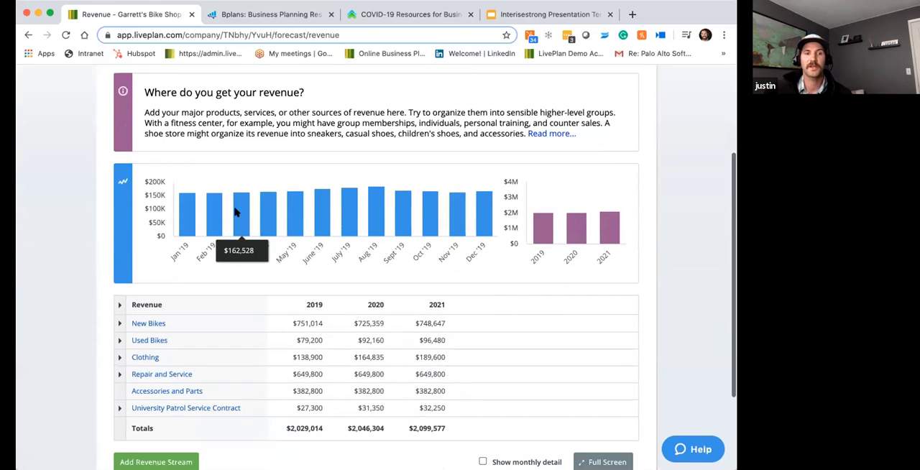
scroll(234, 212, down, 1)
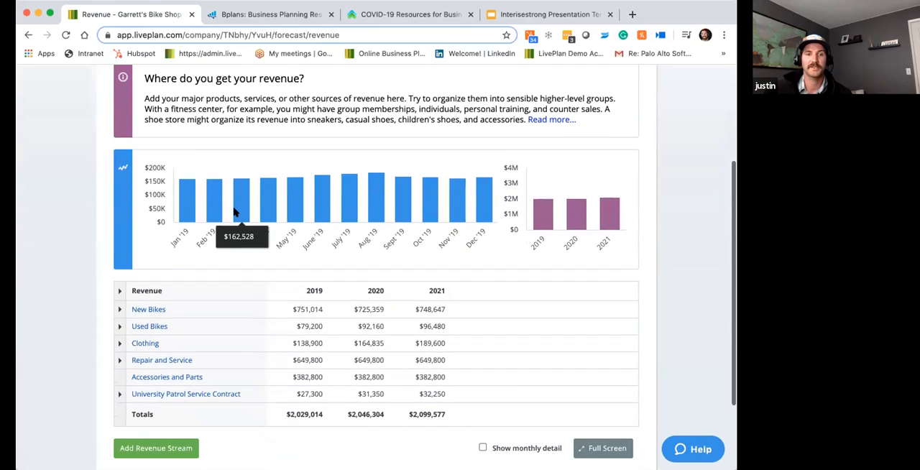
click(159, 310)
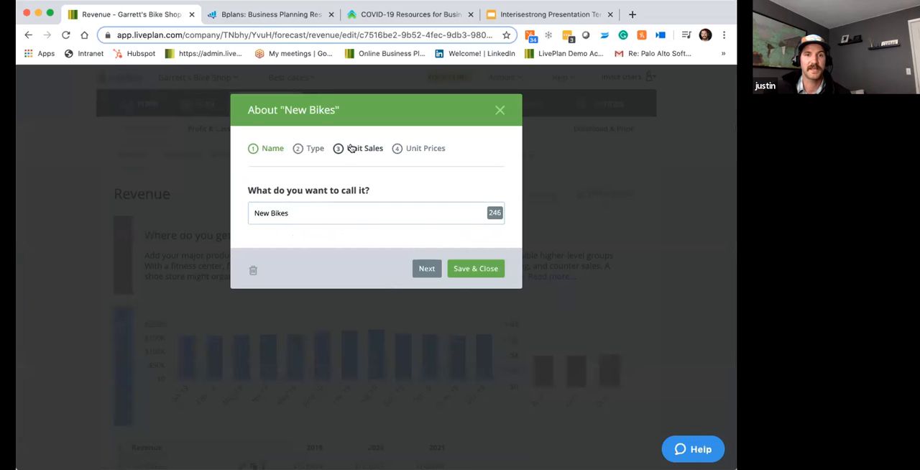
click(352, 148)
scroll(381, 261, down, 2)
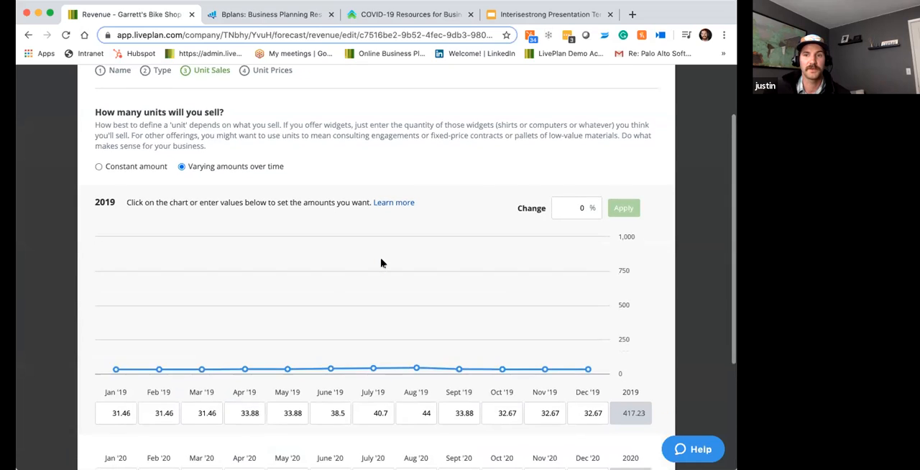
click(596, 182)
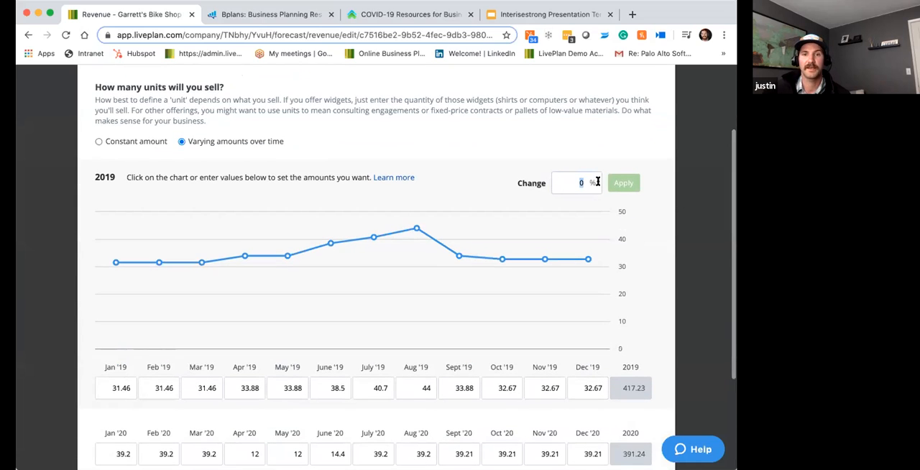
key(BackSpace)
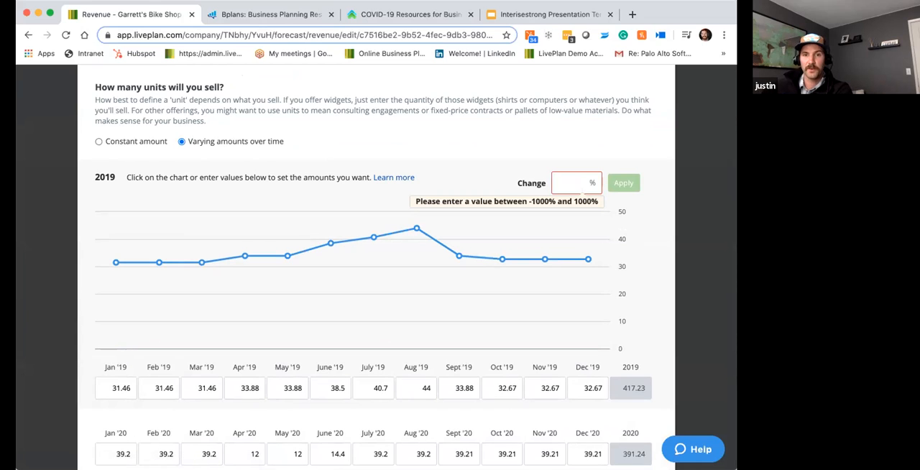
text(10)
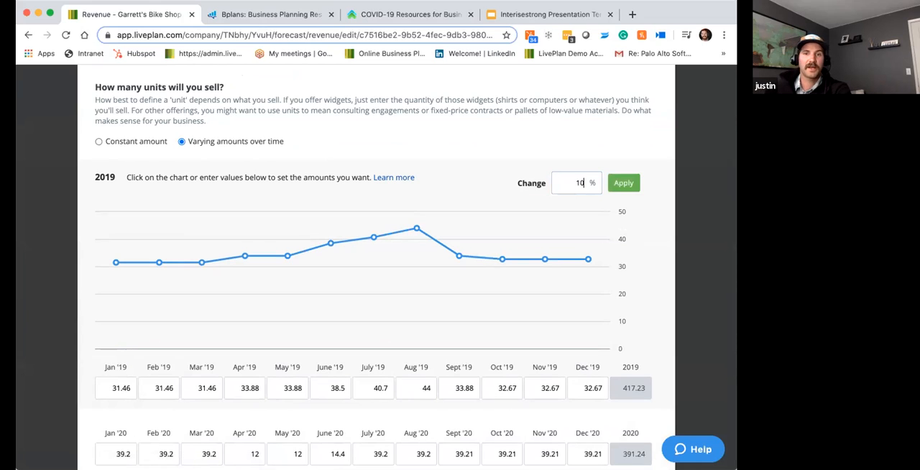
scroll(622, 187, down, 1)
click(623, 172)
- Apply a 25% change to the 2020 unit sales of New Bikes
scroll(489, 350, down, 1)
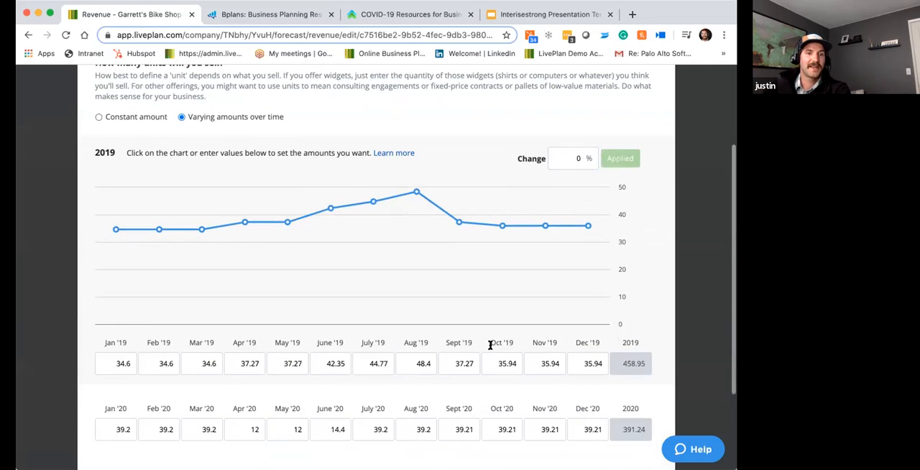
scroll(489, 346, down, 2)
click(119, 354)
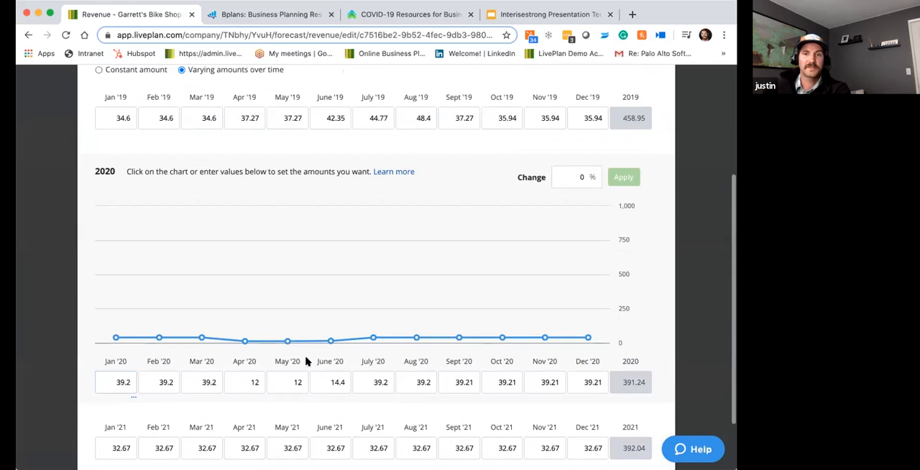
double_click(590, 176)
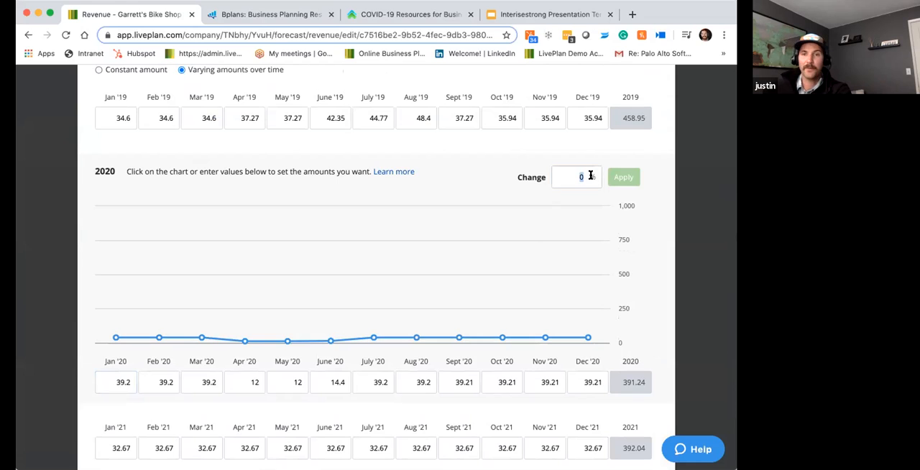
text(25)
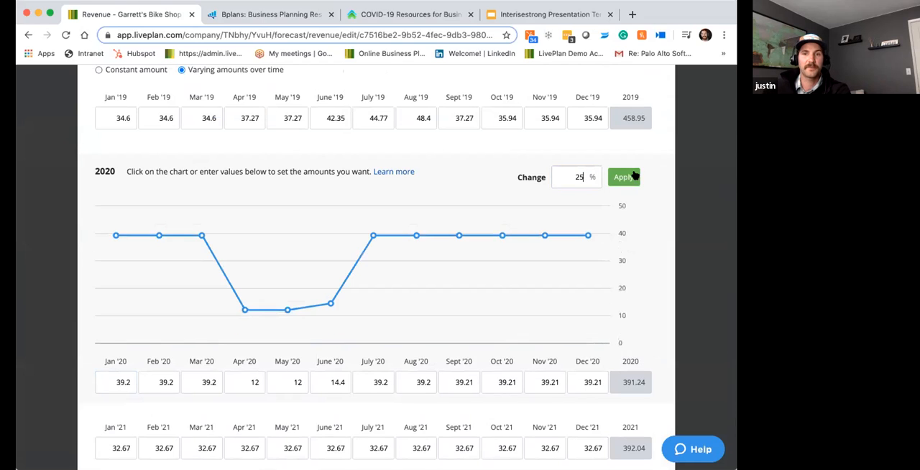
click(635, 176)
- Enter a 30% change for the 2021 unit sales of New Bikes, and save and close the revenue stream
scroll(123, 374, down, 2)
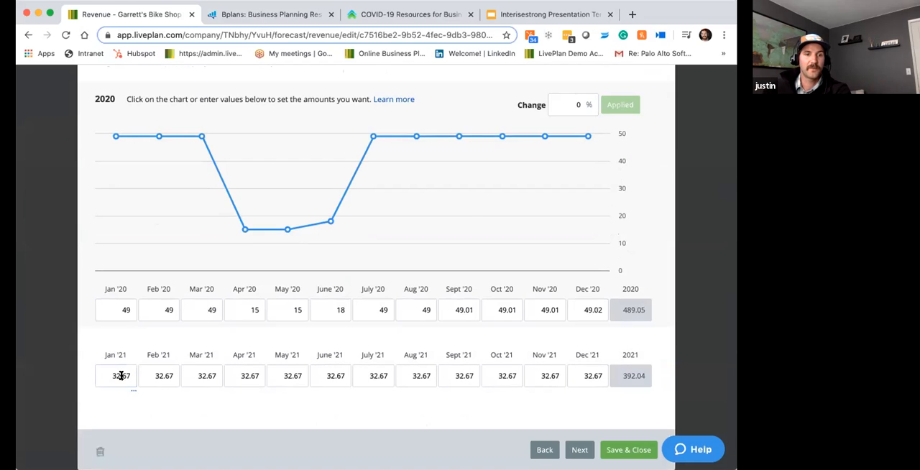
click(121, 376)
click(573, 176)
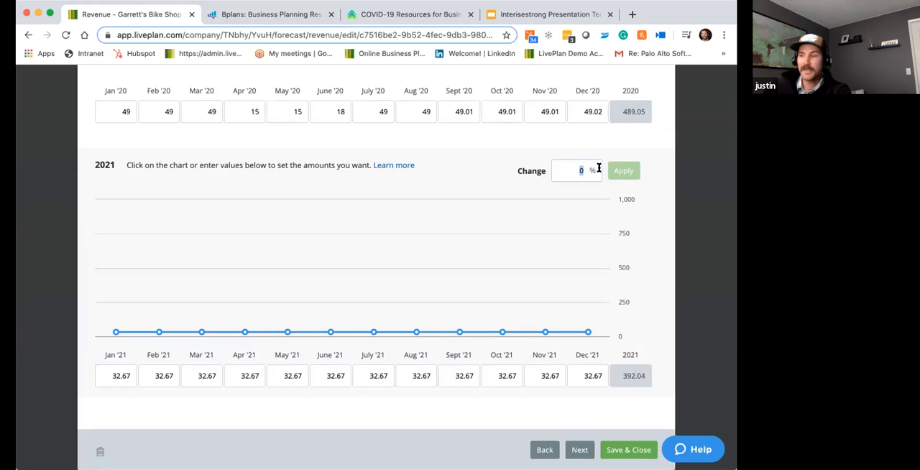
text(30)
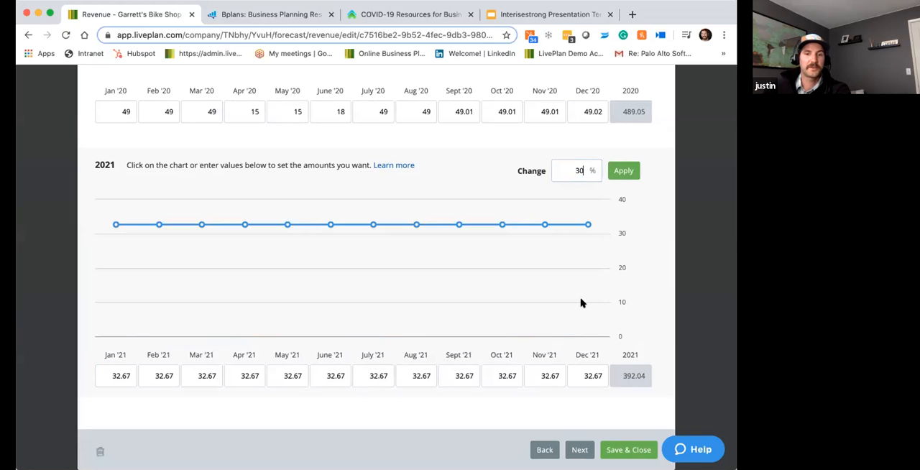
click(615, 451)
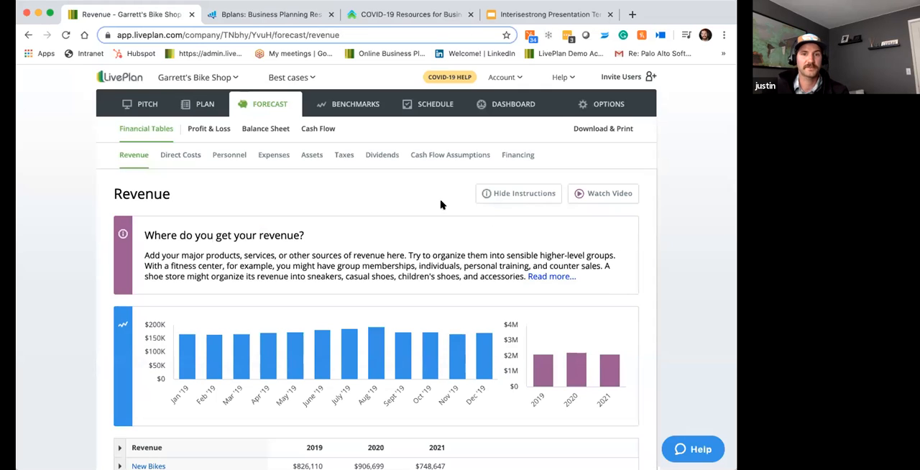
- Start a new revenue stream in the Best cases forecast and name it "NASA contract"
scroll(288, 268, down, 5)
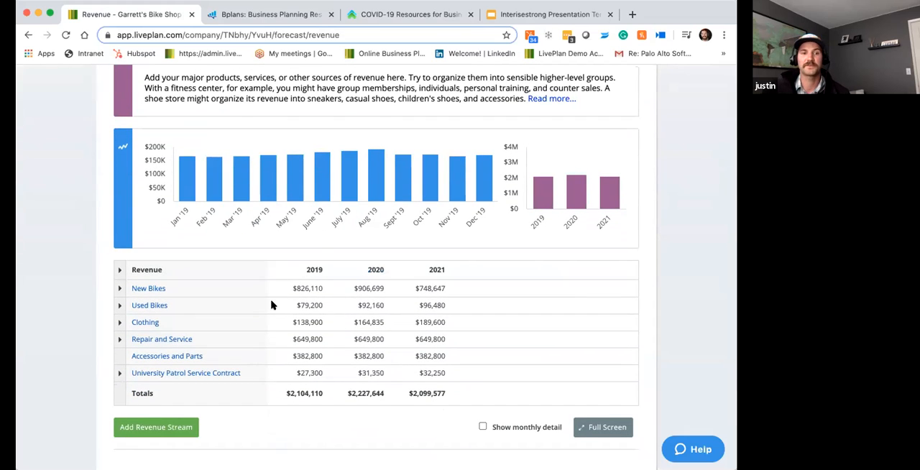
click(173, 427)
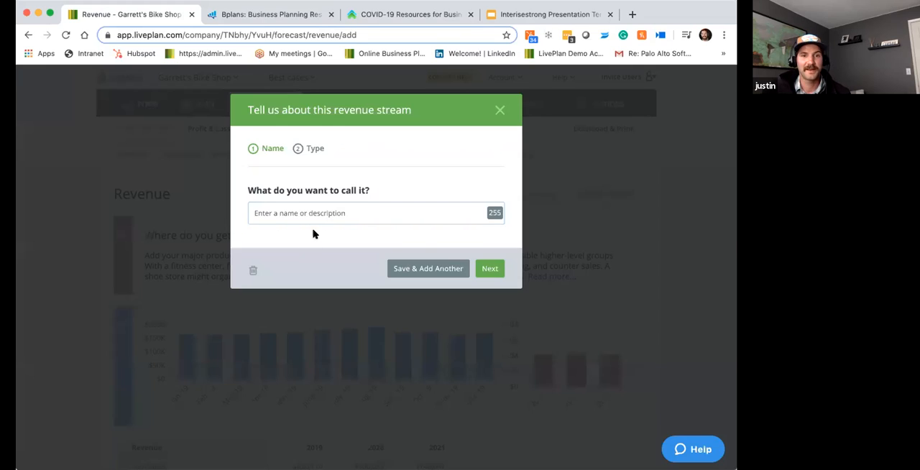
text(n)
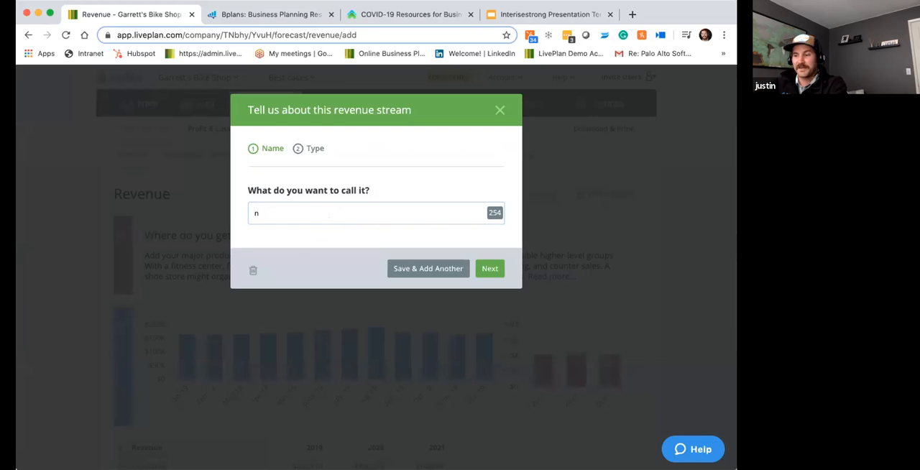
key(BackSpace)
text(NASA contract)
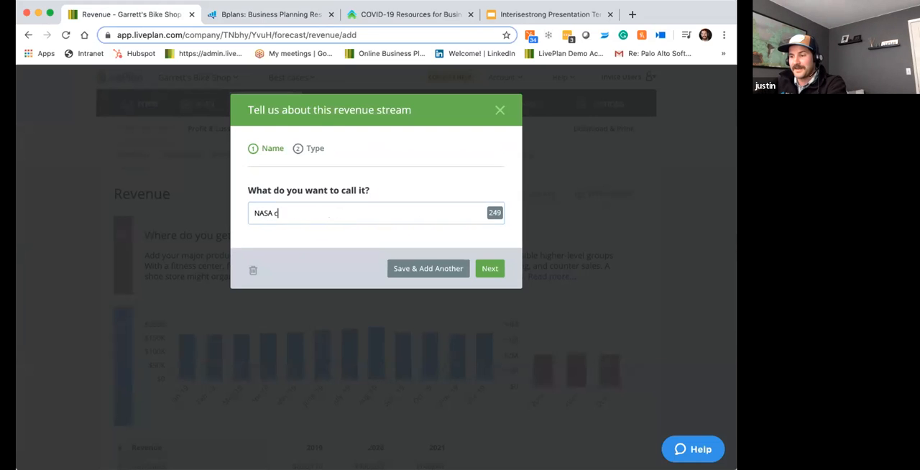
click(487, 269)
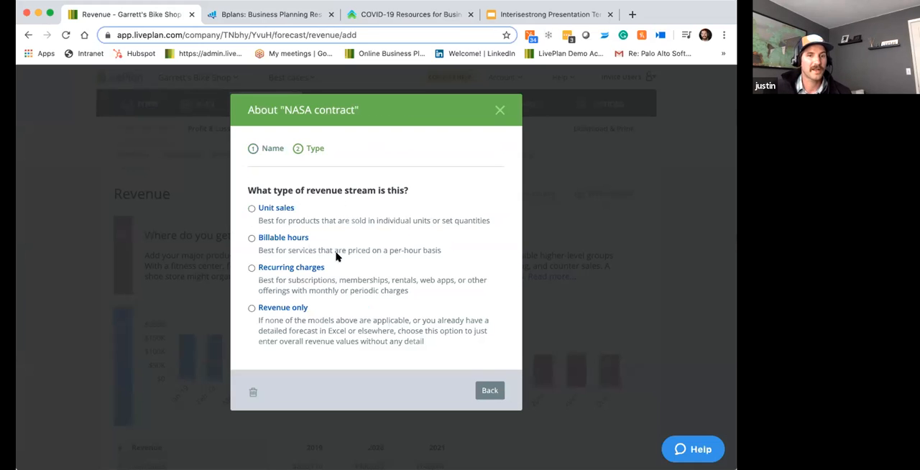
- Set the NASA contract as revenue only, a constant $50000000 per month starting Feb 2021, and save it
click(251, 309)
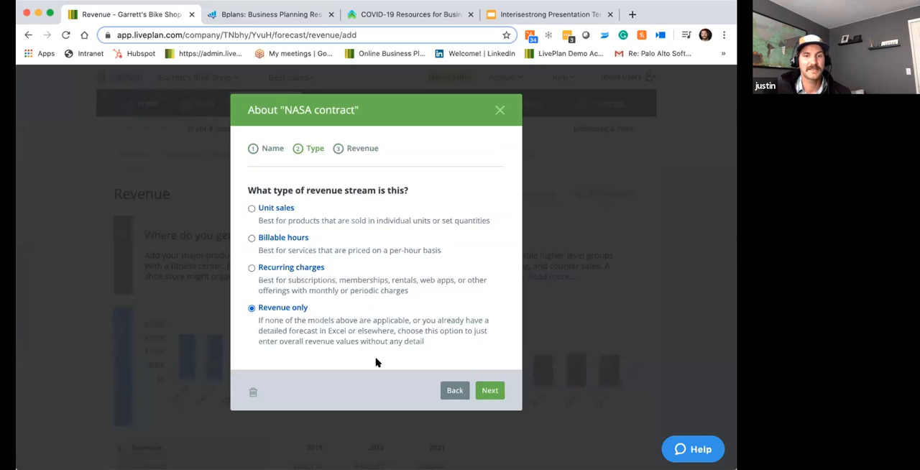
click(476, 392)
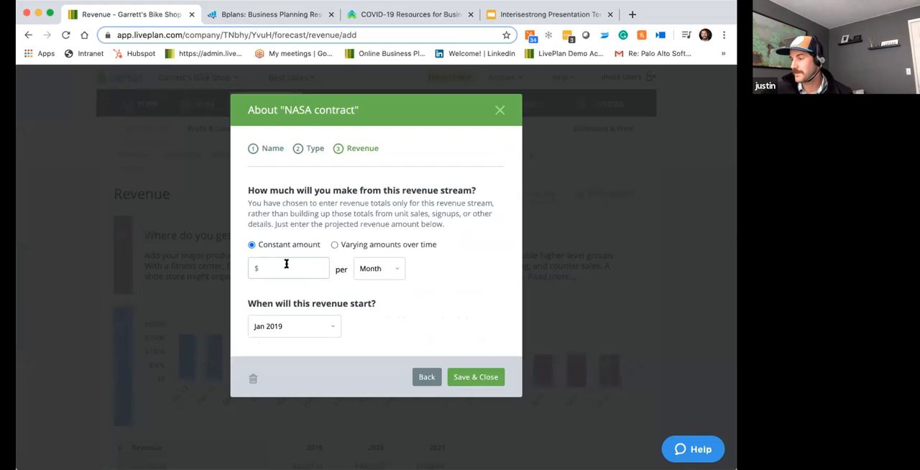
click(326, 326)
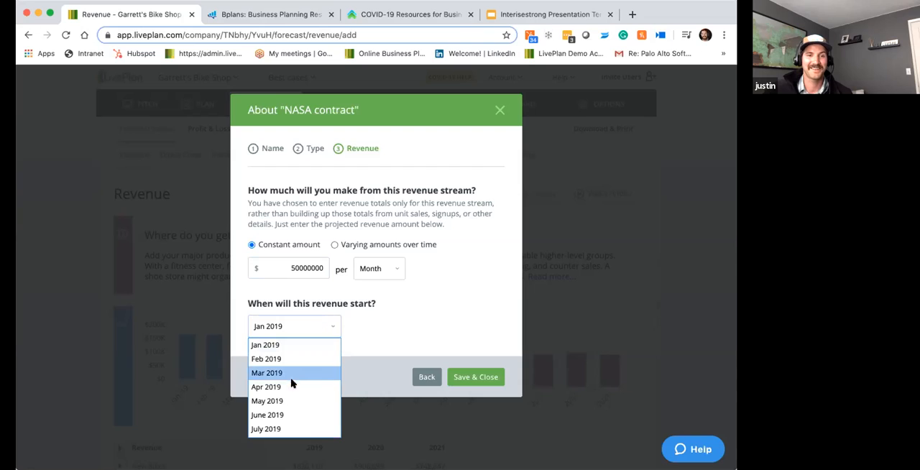
scroll(281, 413, down, 2)
scroll(276, 400, down, 5)
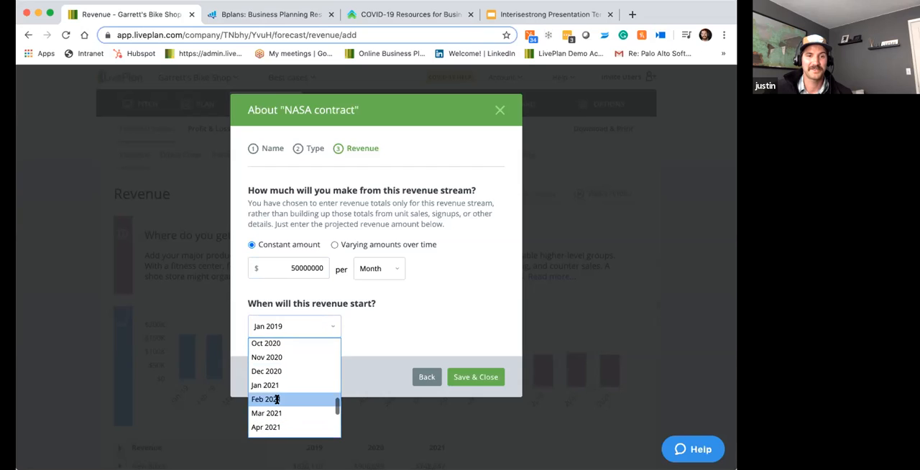
click(277, 400)
click(474, 376)
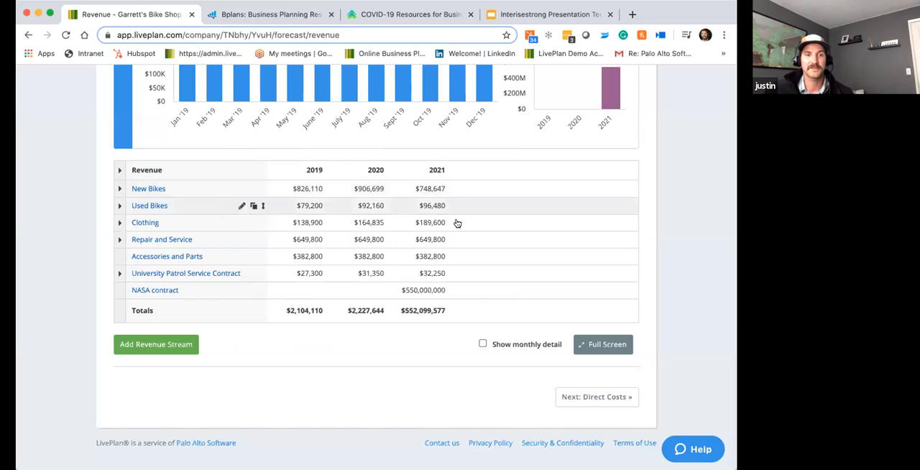
- Open the Industry Benchmarks and examine how the forecast and results compare on profit, cash, productivity, spending and other metrics
scroll(421, 247, up, 1)
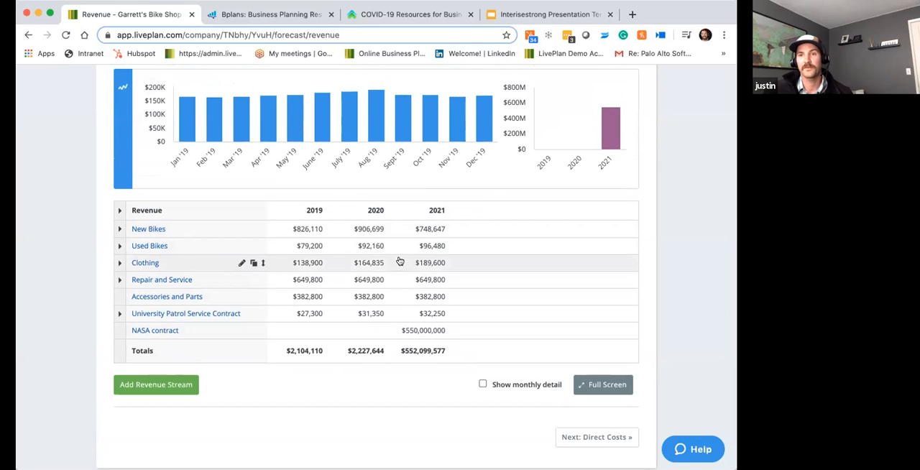
scroll(402, 247, up, 3)
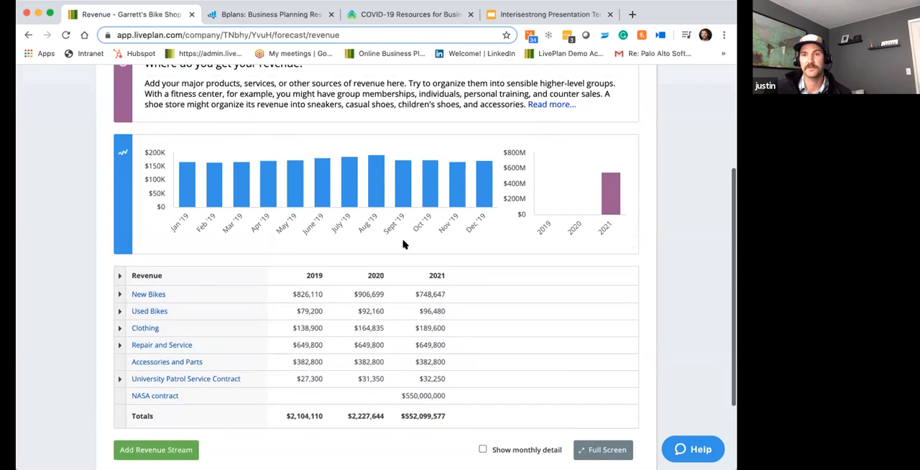
scroll(403, 246, up, 1)
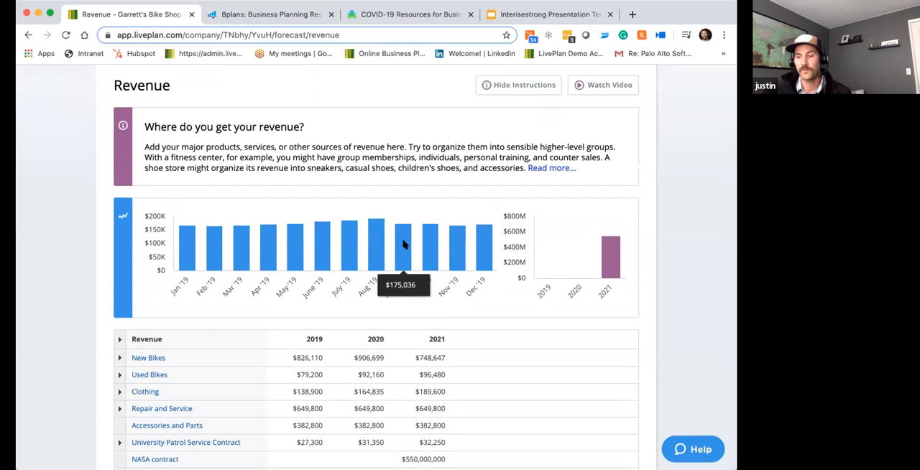
scroll(460, 203, up, 3)
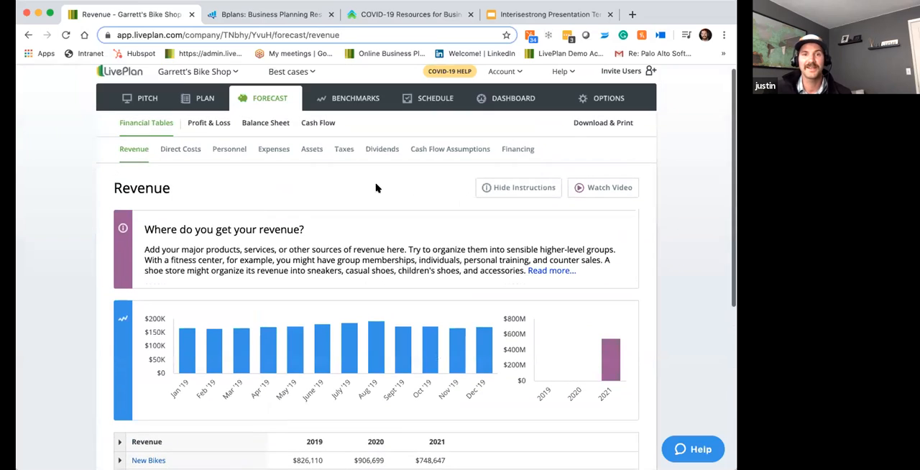
click(363, 98)
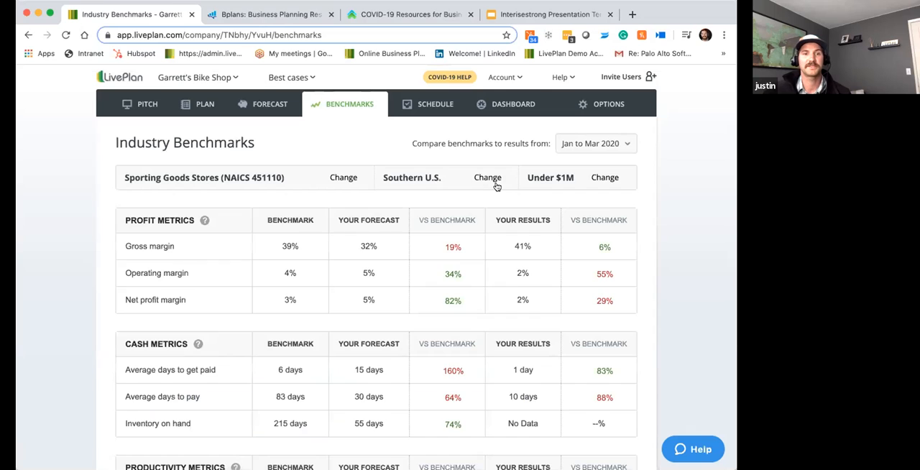
scroll(486, 195, down, 5)
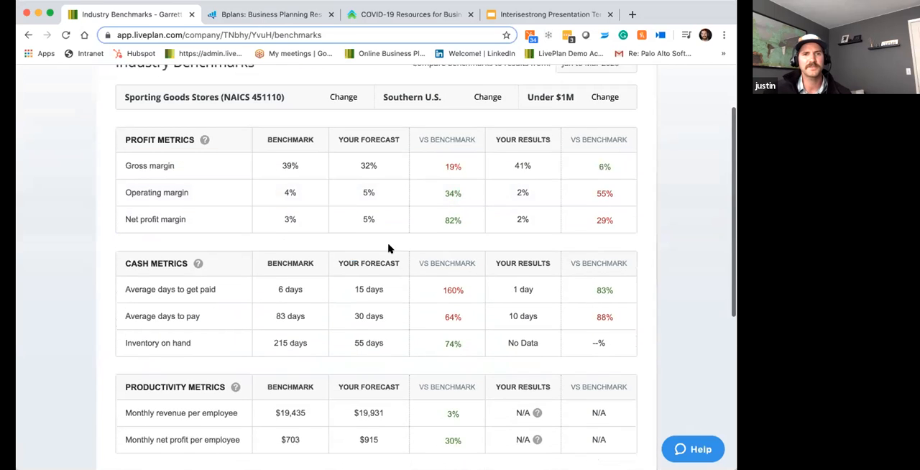
scroll(390, 241, down, 1)
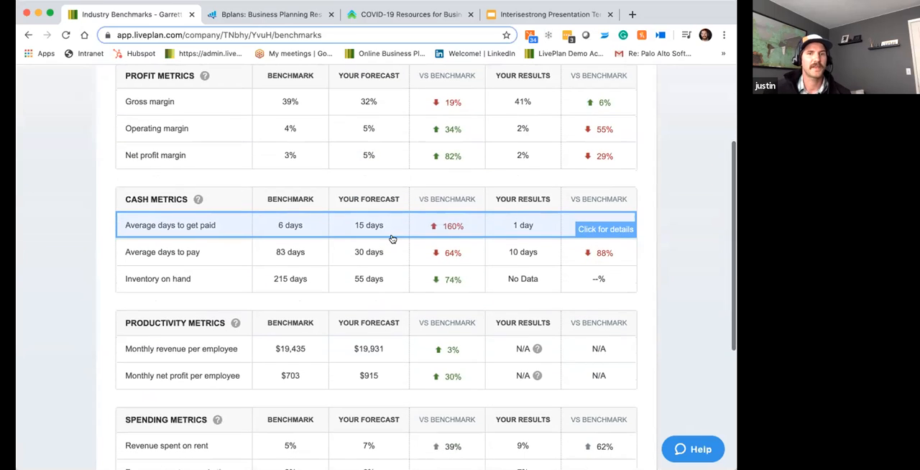
scroll(453, 162, down, 2)
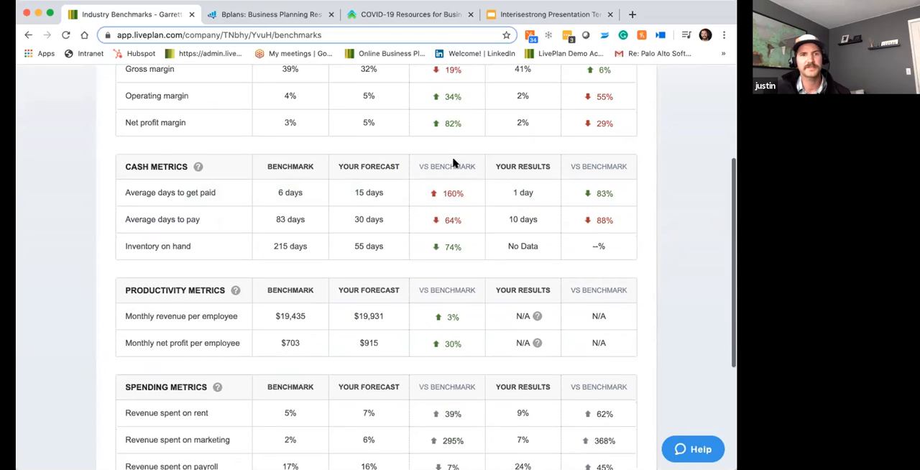
scroll(453, 163, up, 1)
scroll(453, 163, down, 2)
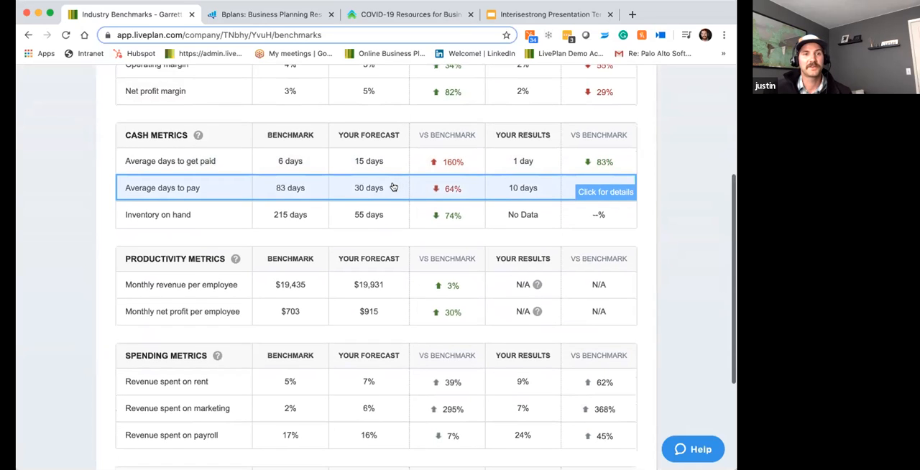
scroll(394, 185, down, 1)
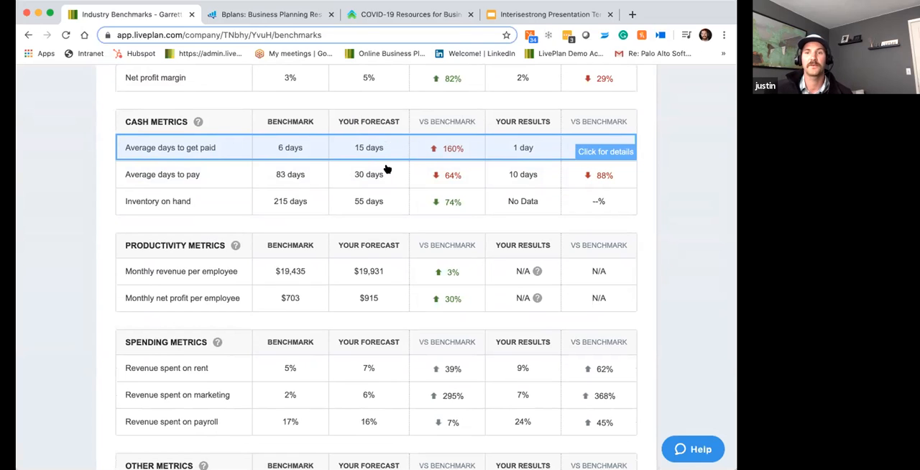
scroll(385, 169, down, 1)
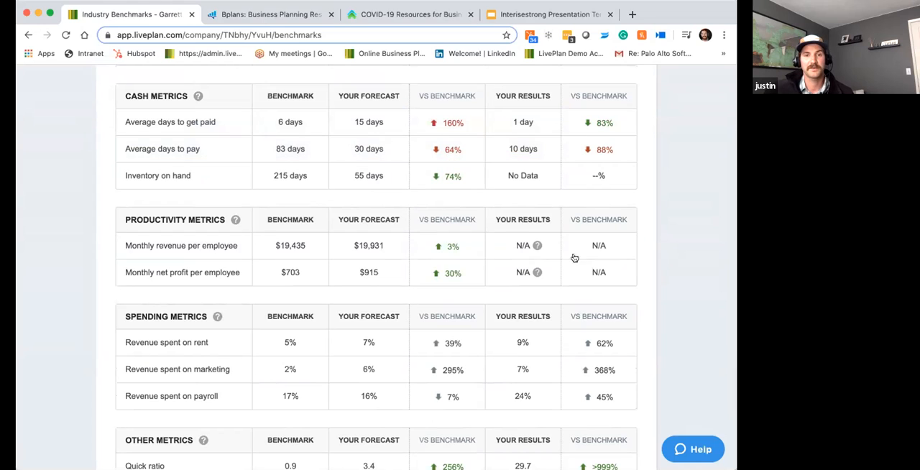
scroll(411, 230, down, 2)
scroll(415, 228, down, 1)
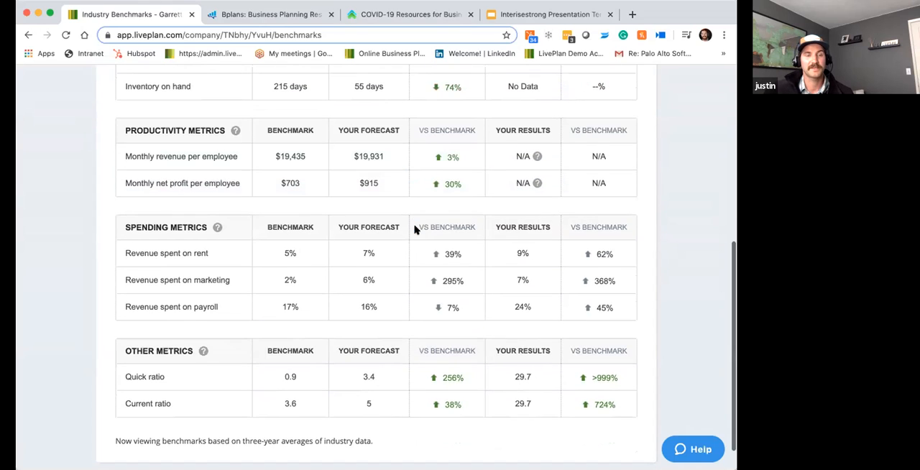
scroll(417, 222, down, 1)
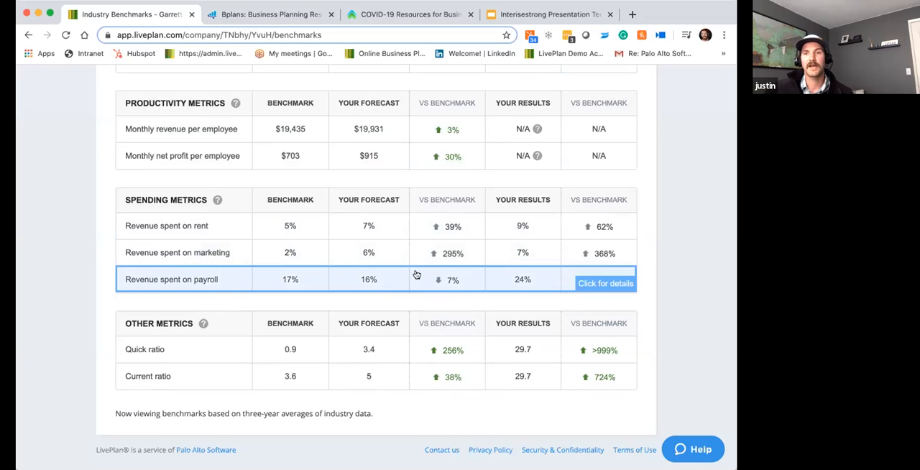
scroll(653, 311, down, 1)
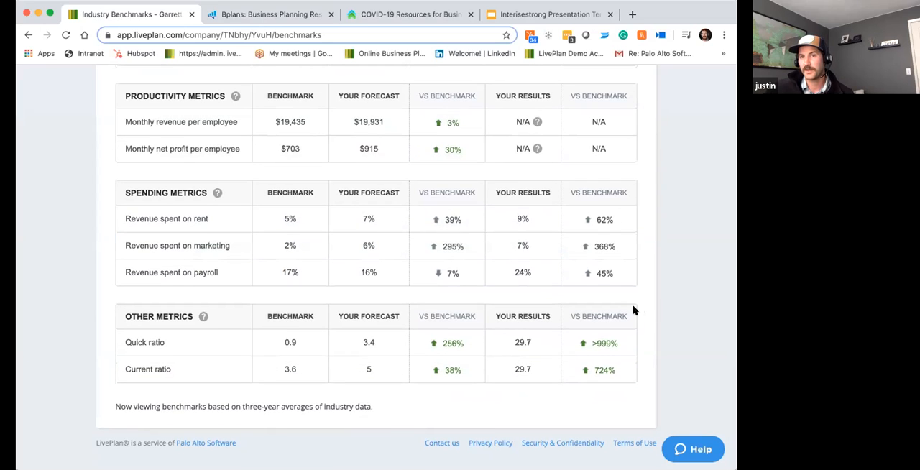
scroll(633, 308, up, 3)
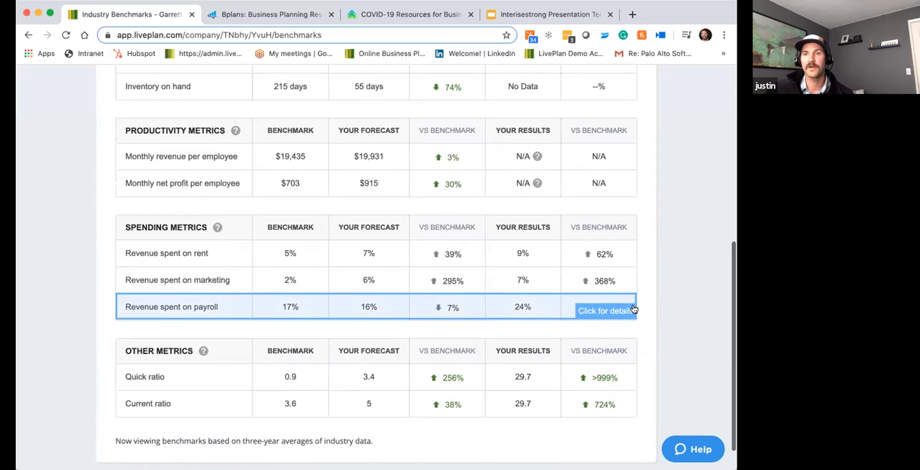
scroll(626, 304, up, 8)
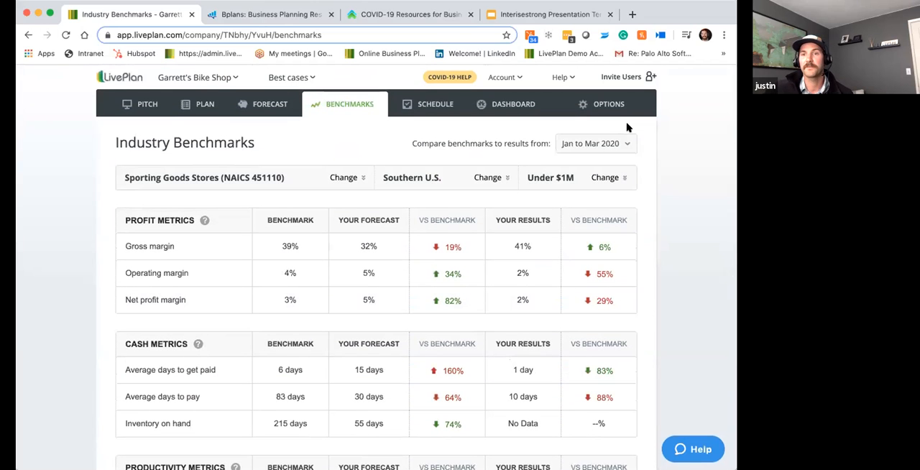
- Review the comparison options and the revenue, expense and profit charts on the Dashboard overview, and open the Revenue chart's details
click(518, 112)
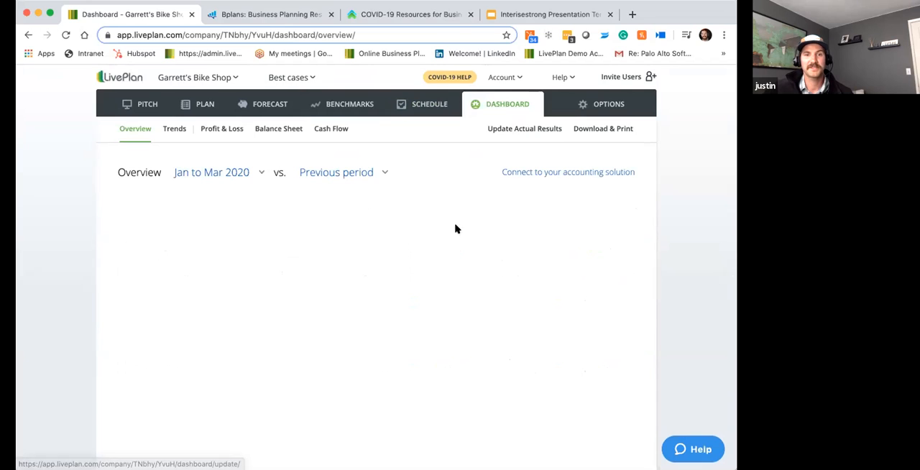
click(379, 162)
scroll(397, 156, down, 1)
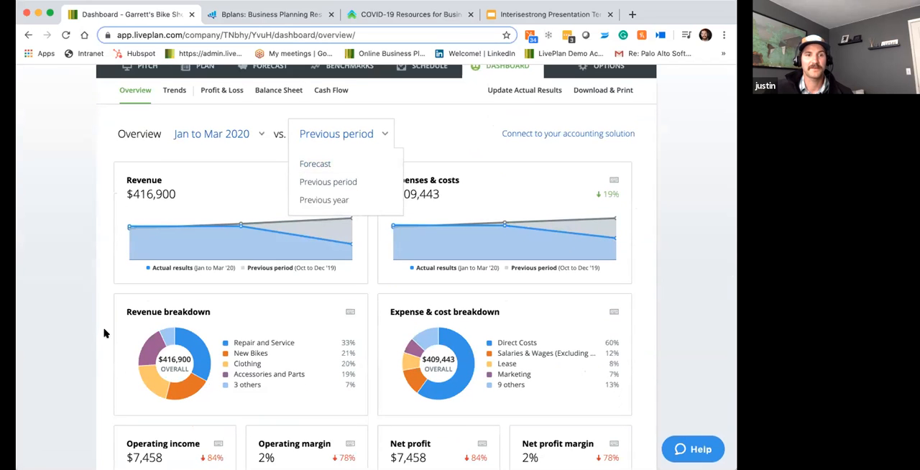
scroll(76, 275, down, 3)
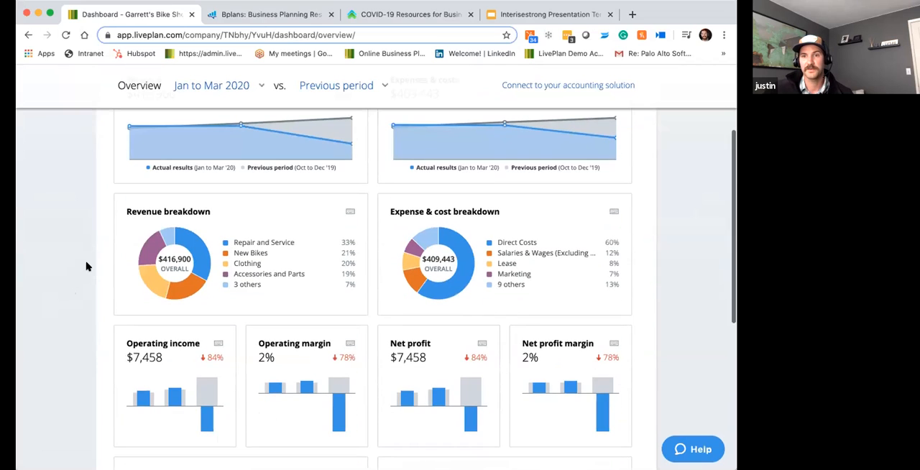
scroll(86, 266, up, 4)
scroll(86, 267, down, 2)
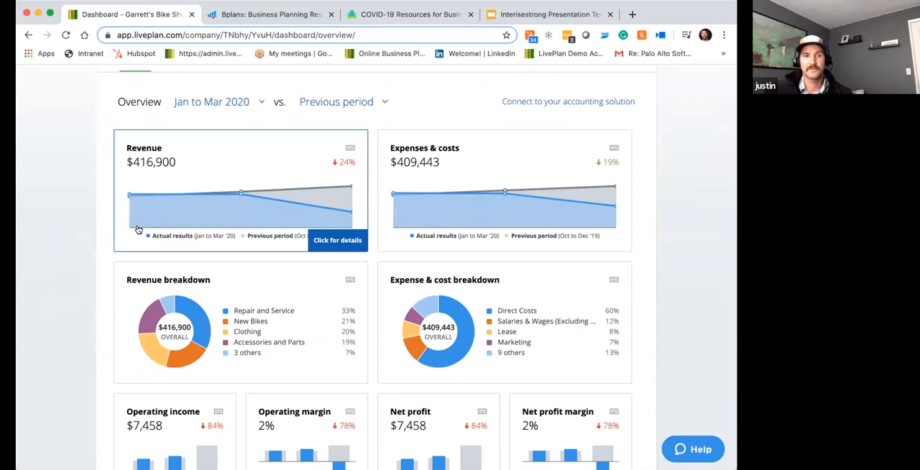
click(274, 185)
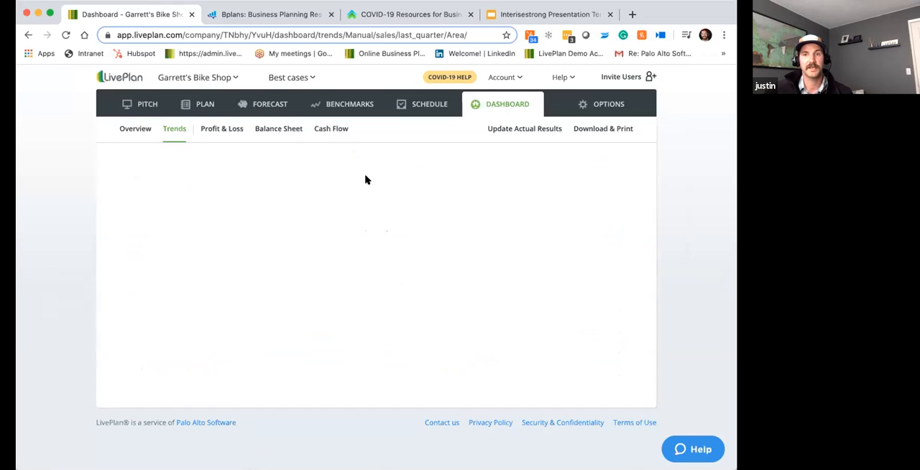
- Examine the Revenue trend and its chart for Jan to Mar 2020, along with the Expenses & costs and Revenue breakdown metrics
scroll(417, 169, down, 2)
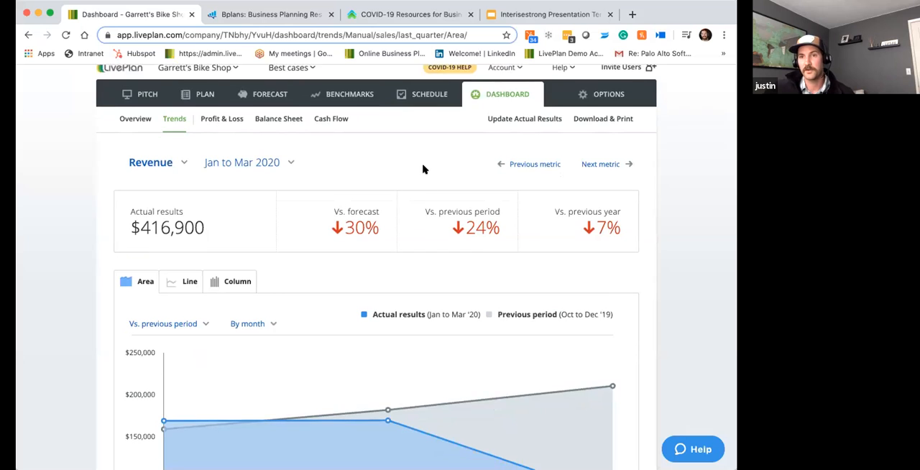
scroll(423, 167, up, 1)
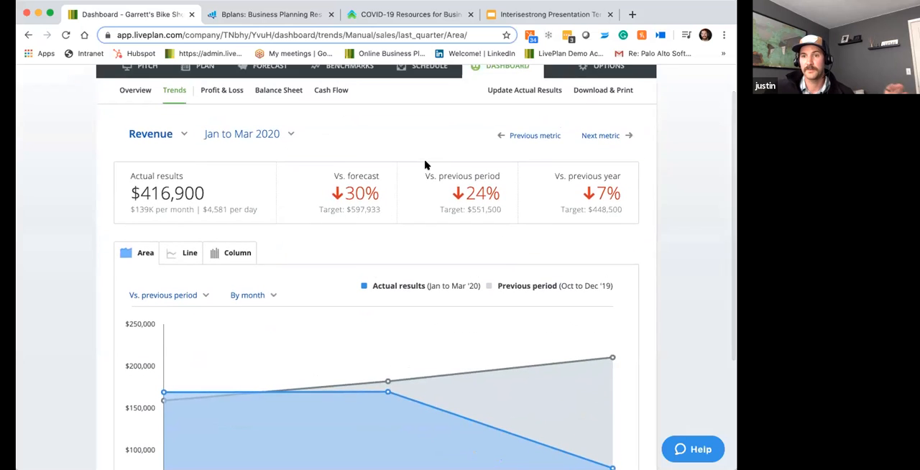
scroll(426, 162, down, 1)
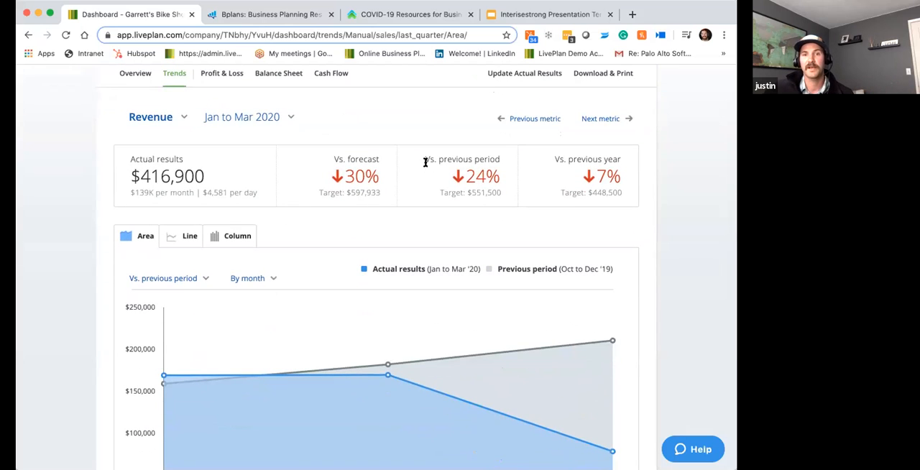
mouse_move(397, 293)
scroll(397, 294, down, 1)
scroll(397, 294, up, 1)
scroll(397, 293, down, 1)
scroll(396, 293, down, 1)
scroll(398, 292, down, 2)
scroll(397, 290, up, 3)
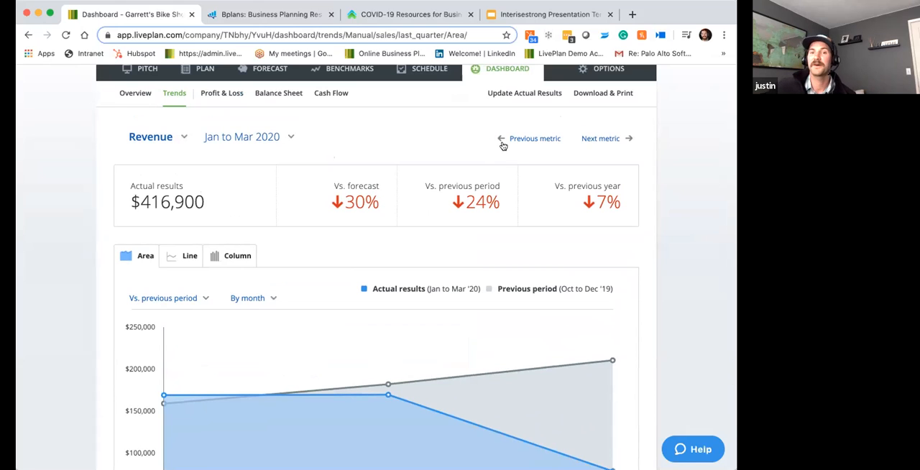
click(604, 140)
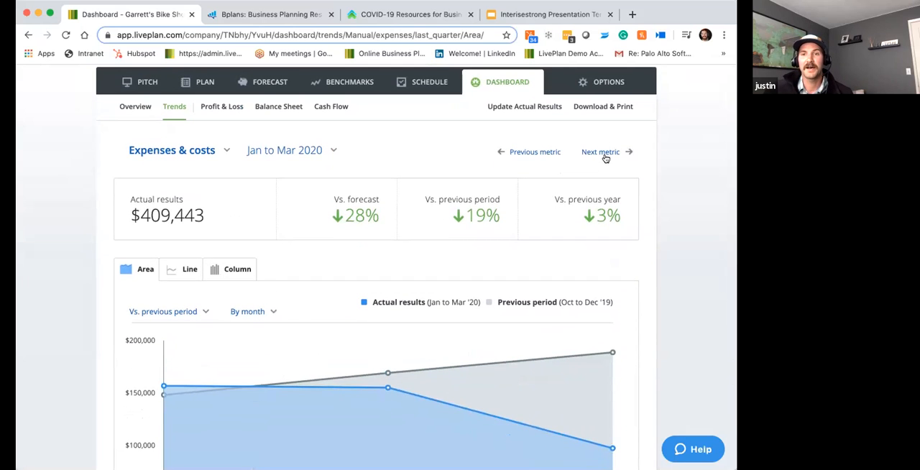
click(601, 151)
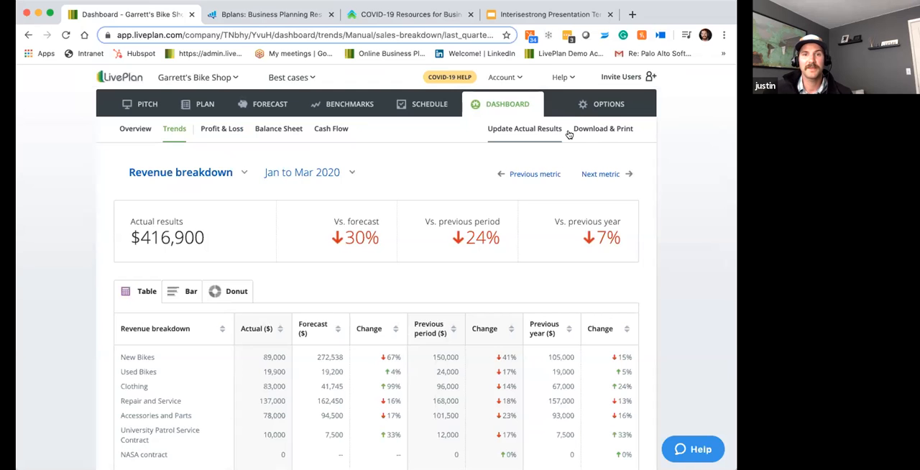
- Switch to the Bplans website, look over its home page and open the COVID-19 Small Business Resource Center
click(253, 15)
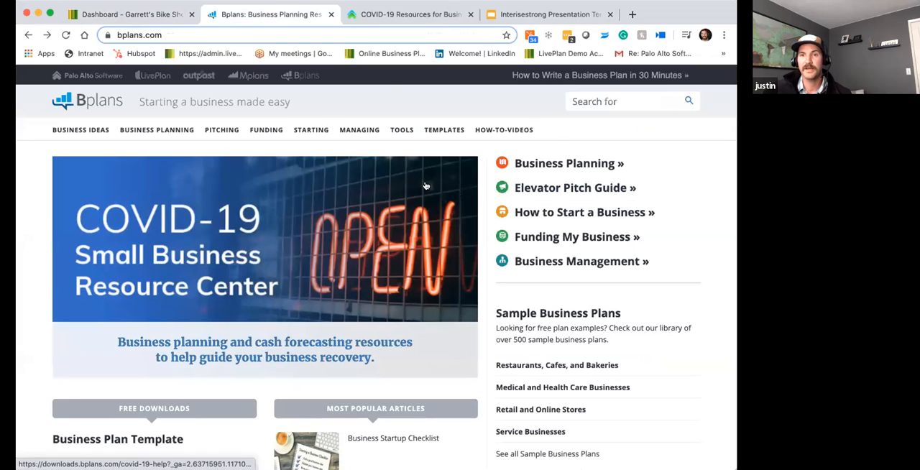
click(304, 161)
scroll(305, 161, down, 1)
scroll(304, 161, up, 1)
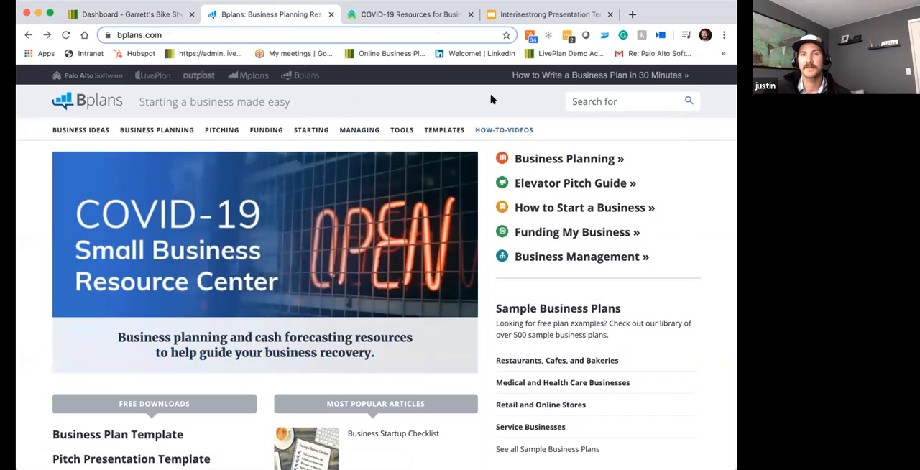
scroll(484, 119, down, 1)
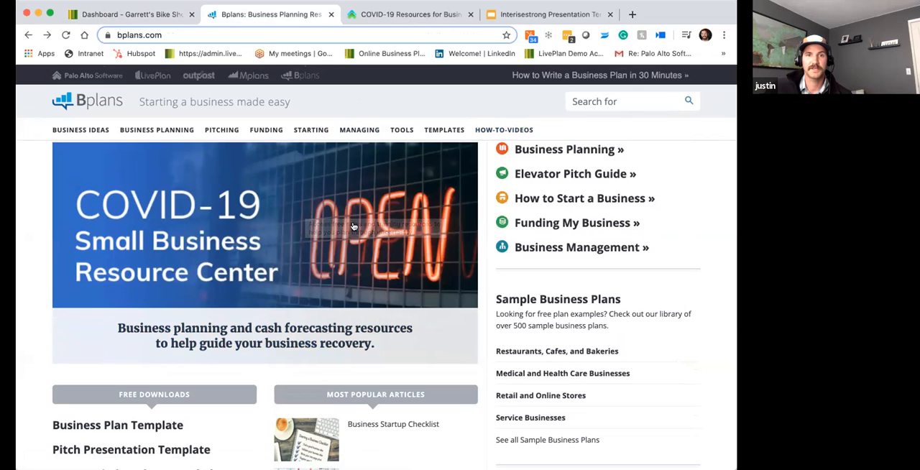
click(296, 210)
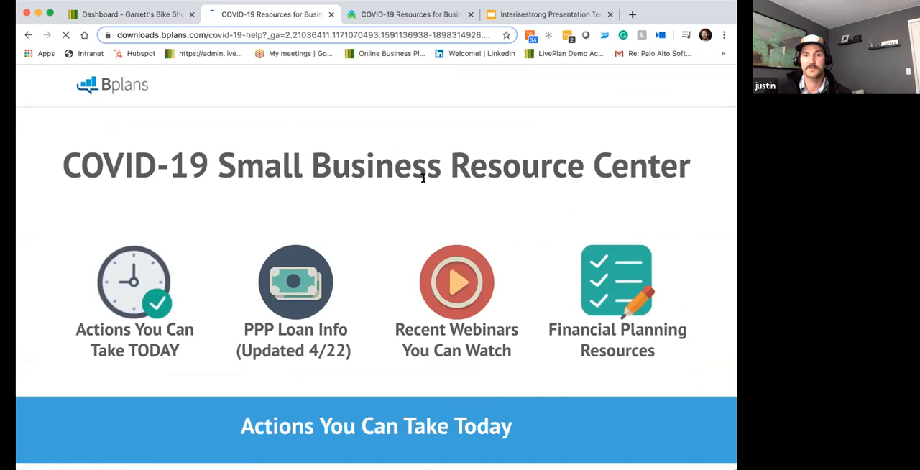
- Examine the resource center's sections on actions to take today, financial resources for businesses and recorded webinars
scroll(395, 183, down, 1)
scroll(394, 179, down, 1)
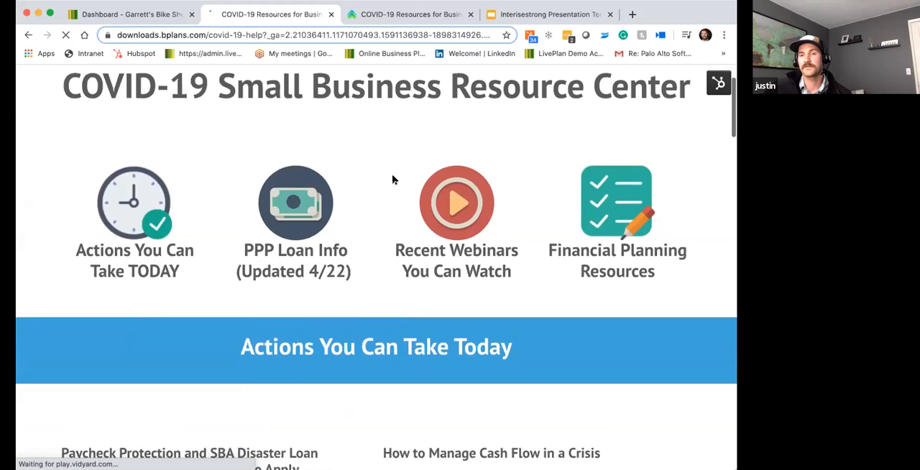
scroll(393, 179, down, 1)
scroll(393, 179, down, 3)
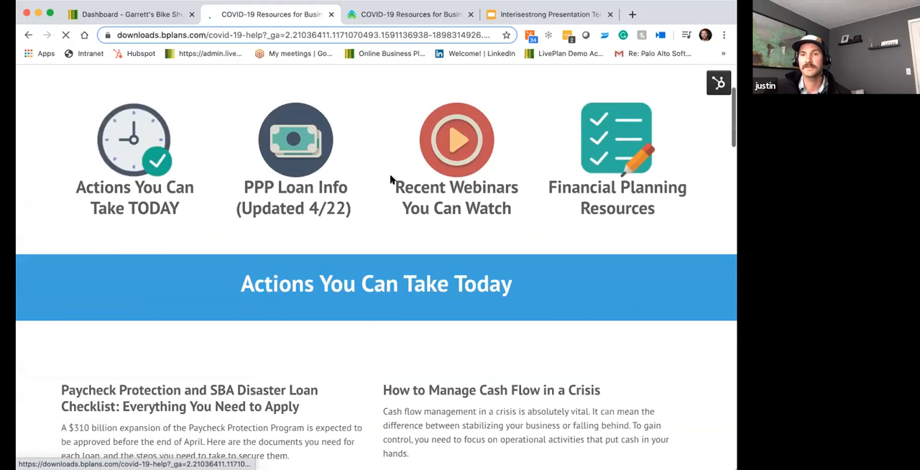
scroll(388, 179, down, 2)
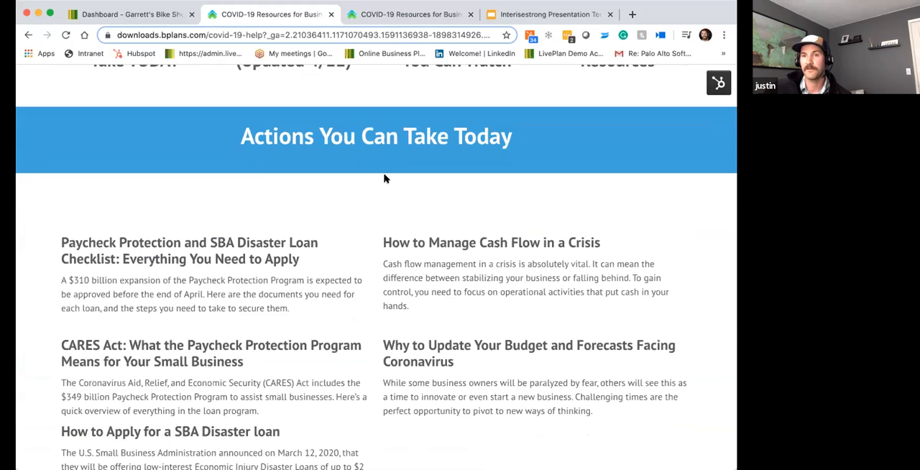
scroll(385, 178, down, 1)
scroll(385, 176, down, 3)
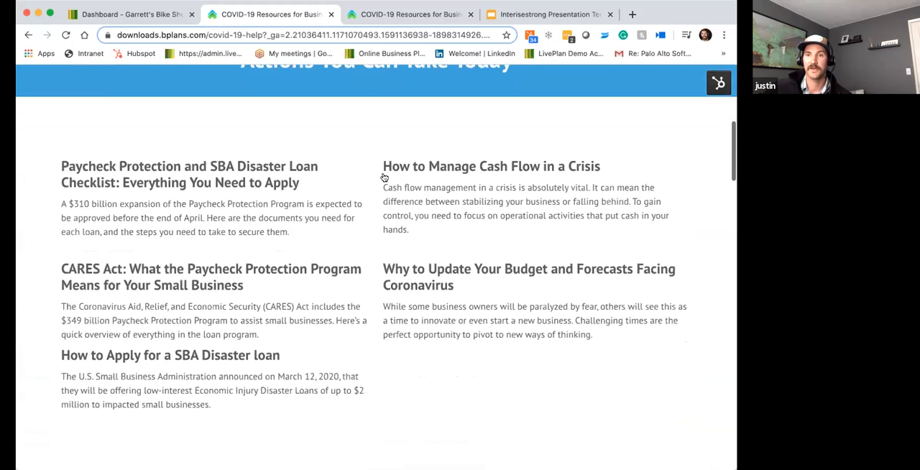
scroll(385, 177, down, 7)
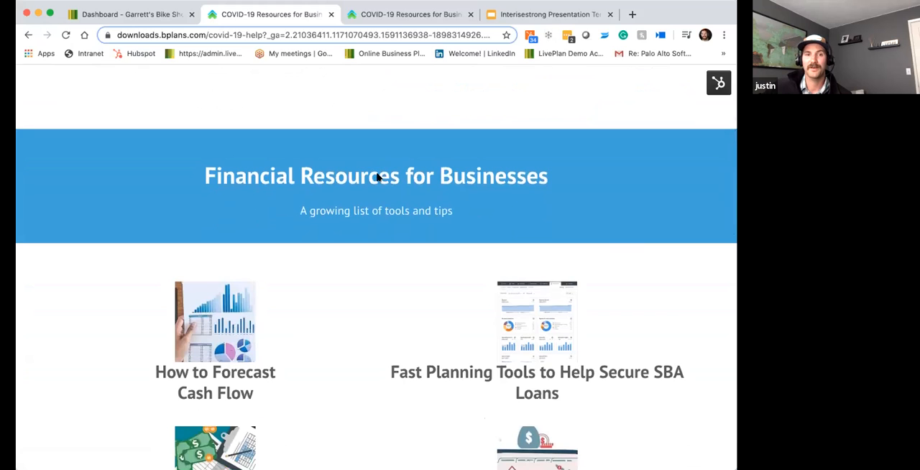
scroll(383, 177, down, 10)
scroll(376, 177, down, 8)
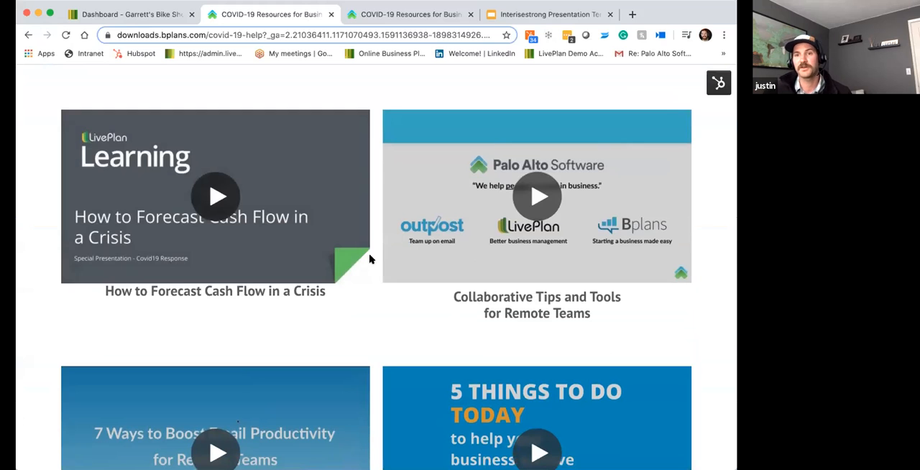
scroll(298, 240, up, 5)
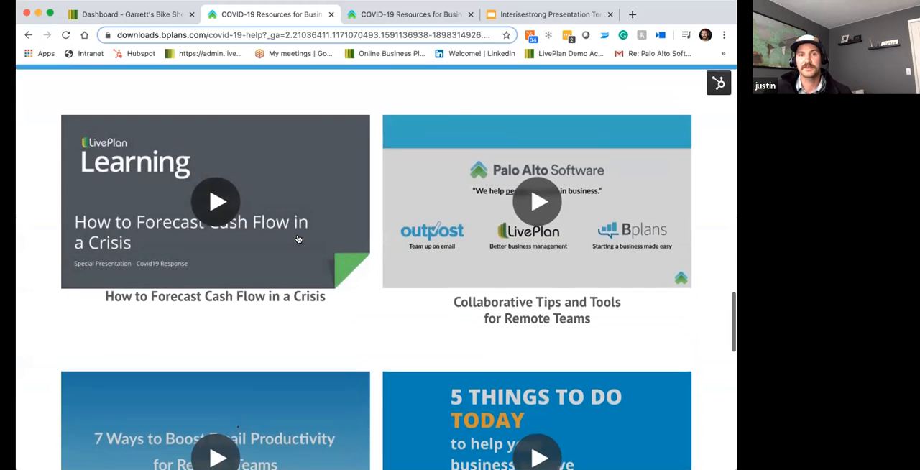
scroll(298, 239, up, 10)
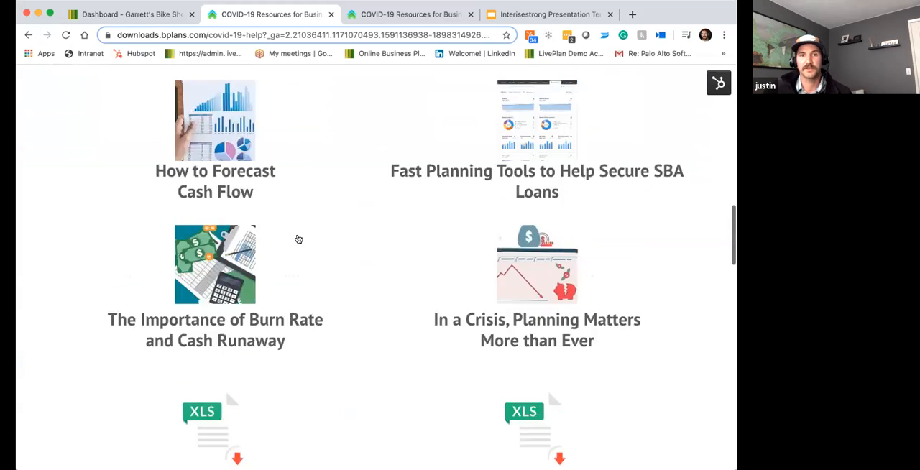
scroll(298, 240, up, 10)
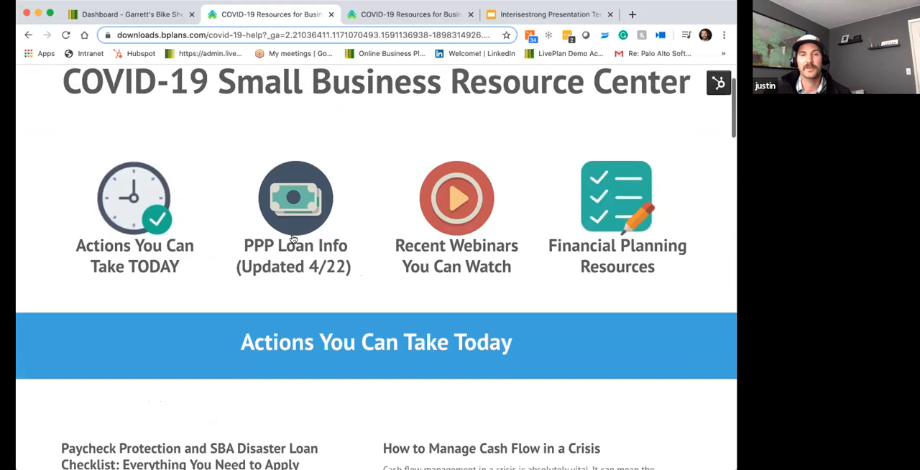